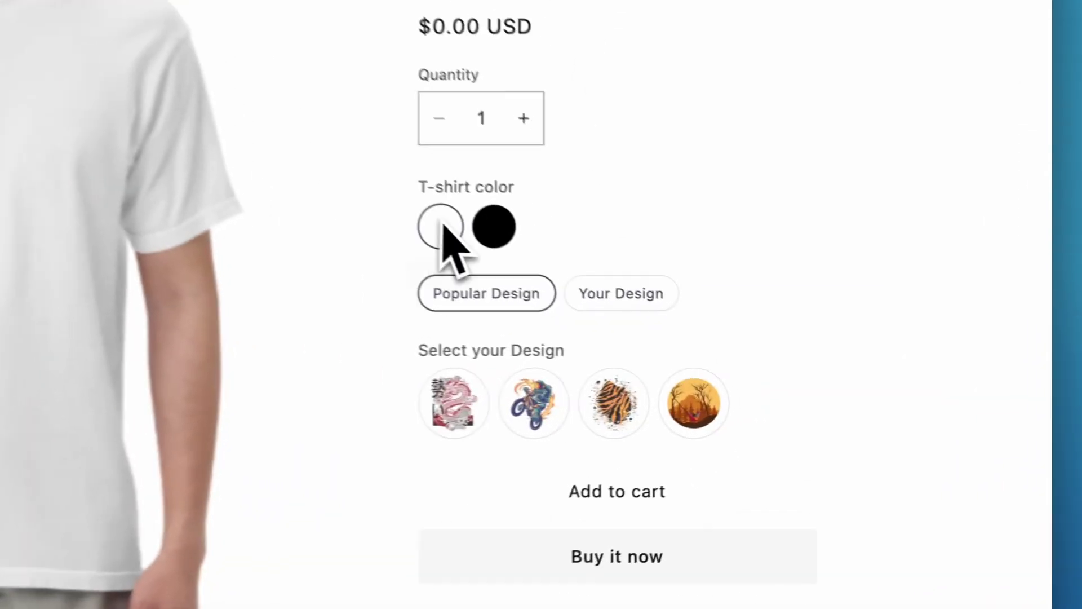
- Preview the shirt in black and white, and toggle between Popular Design and Your Design
click(708, 313)
click(709, 313)
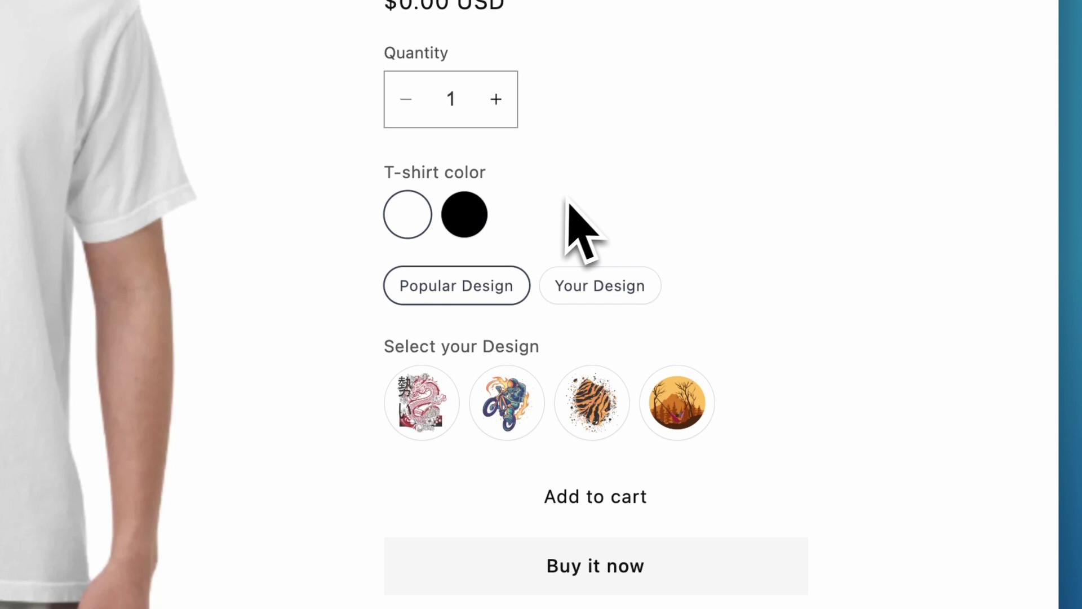
click(587, 289)
click(504, 287)
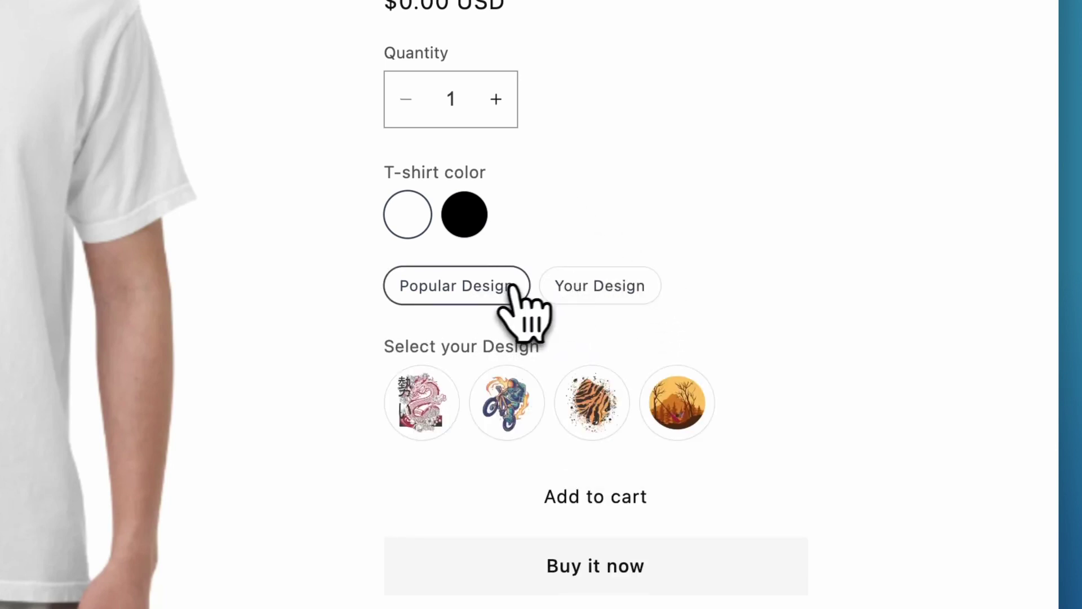
click(596, 286)
click(462, 294)
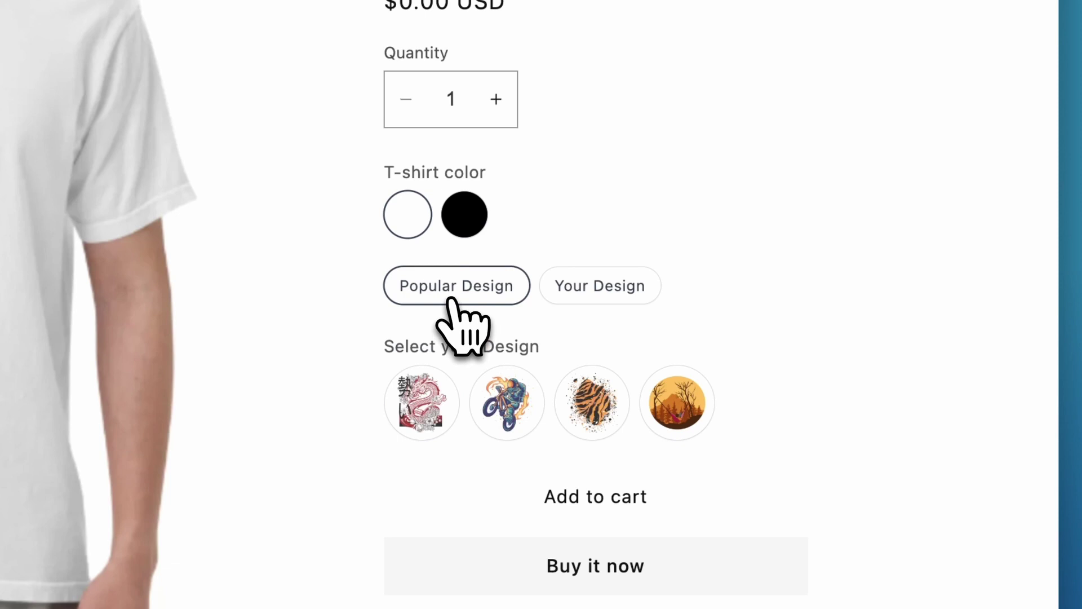
- Try the astronaut, tiger and sunset designs, ending with the dragon design on the shirt
triple_click(408, 349)
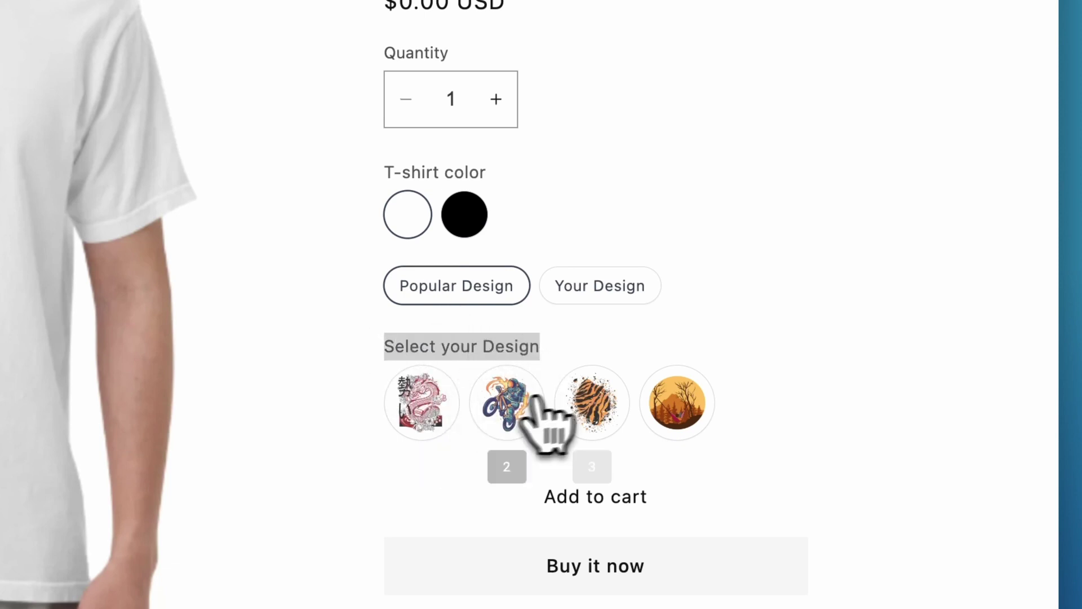
click(441, 403)
click(510, 414)
click(603, 416)
click(657, 420)
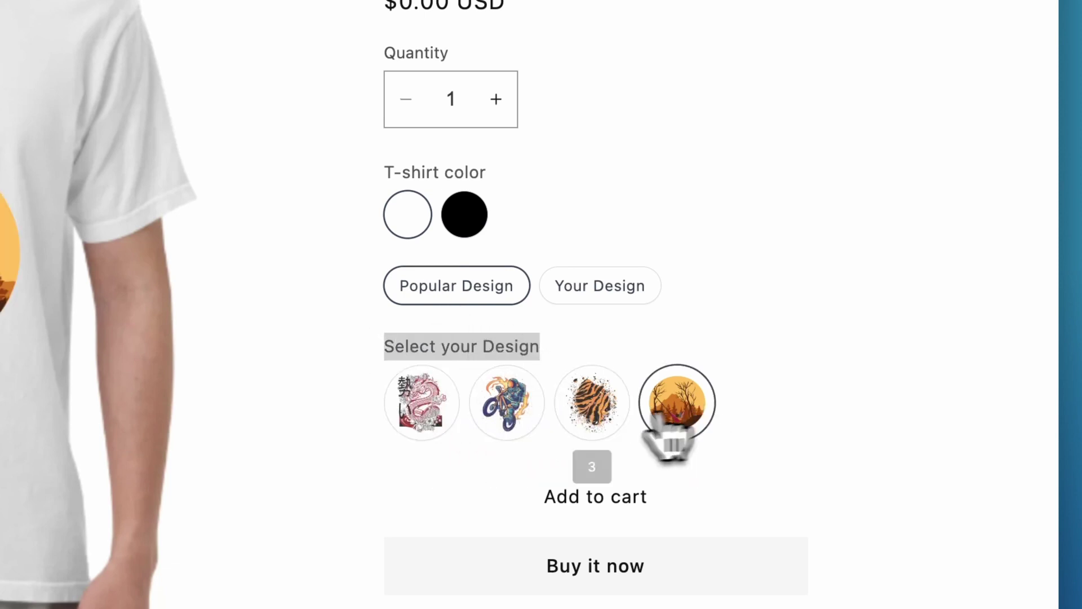
click(527, 416)
click(433, 423)
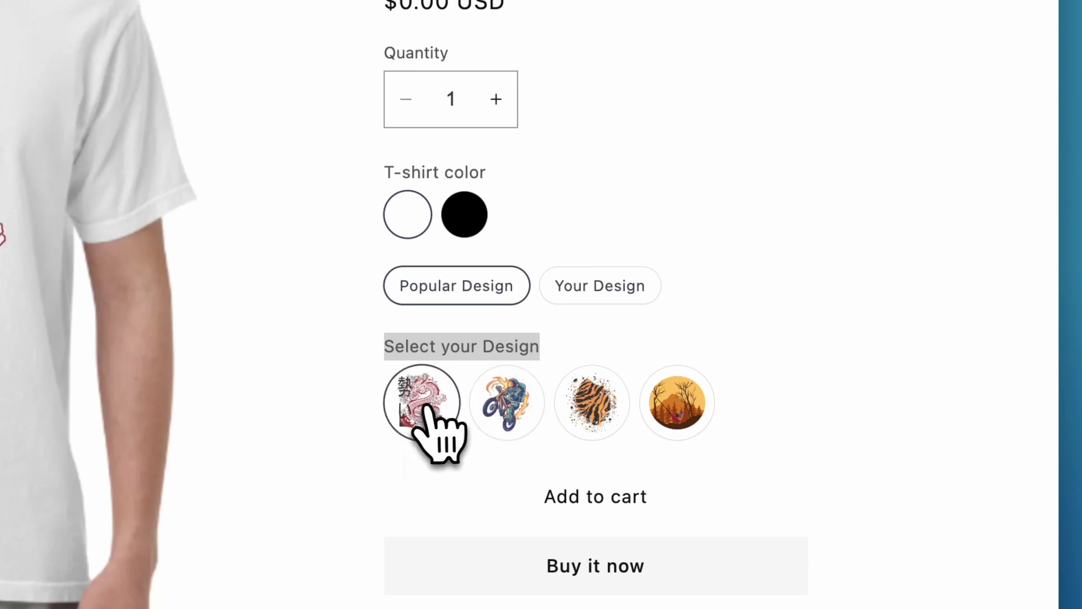
click(503, 346)
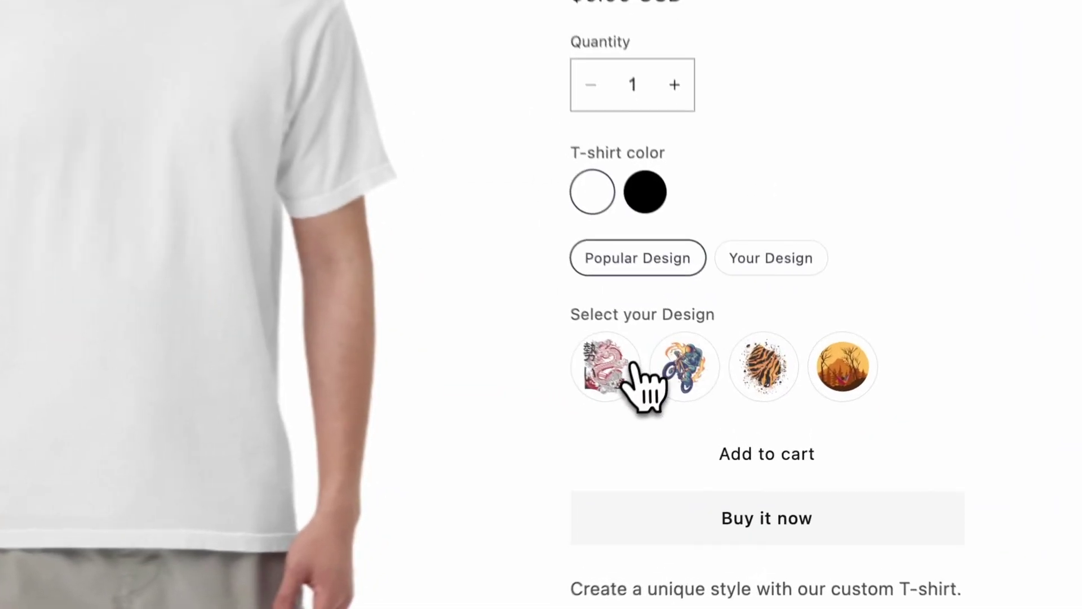
- Upload 4.png under Your Design so it shows on the shirt, then go to the Live Product Options listing
click(776, 349)
click(619, 337)
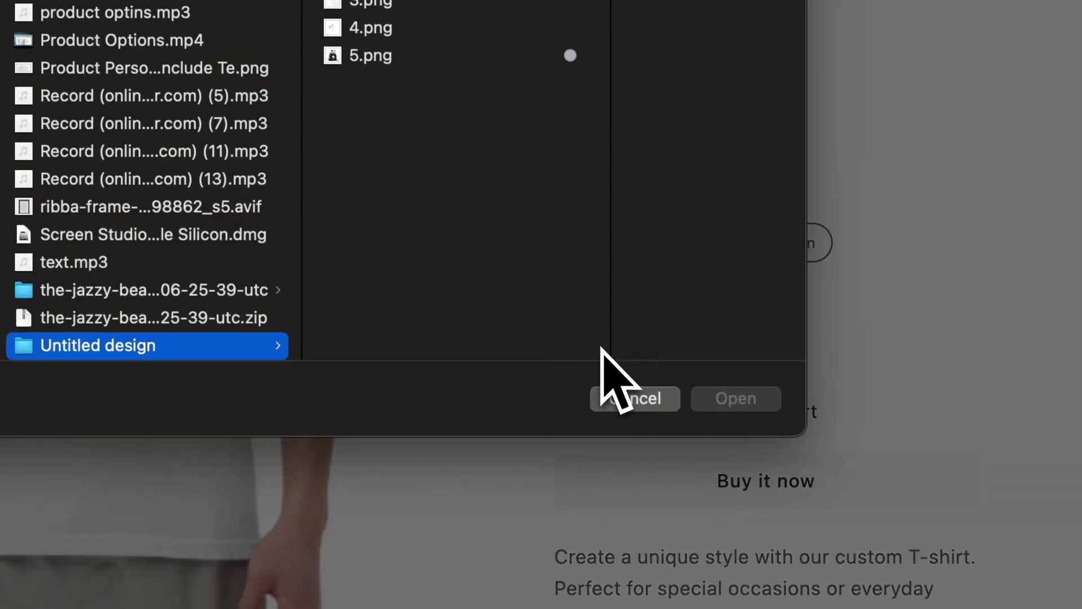
click(495, 174)
click(787, 345)
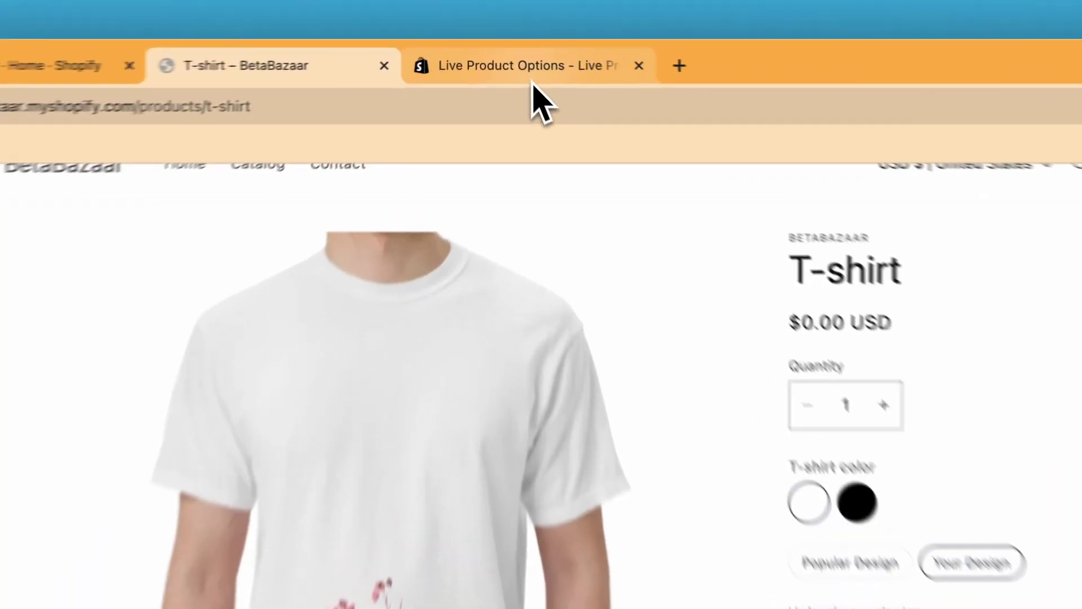
click(515, 61)
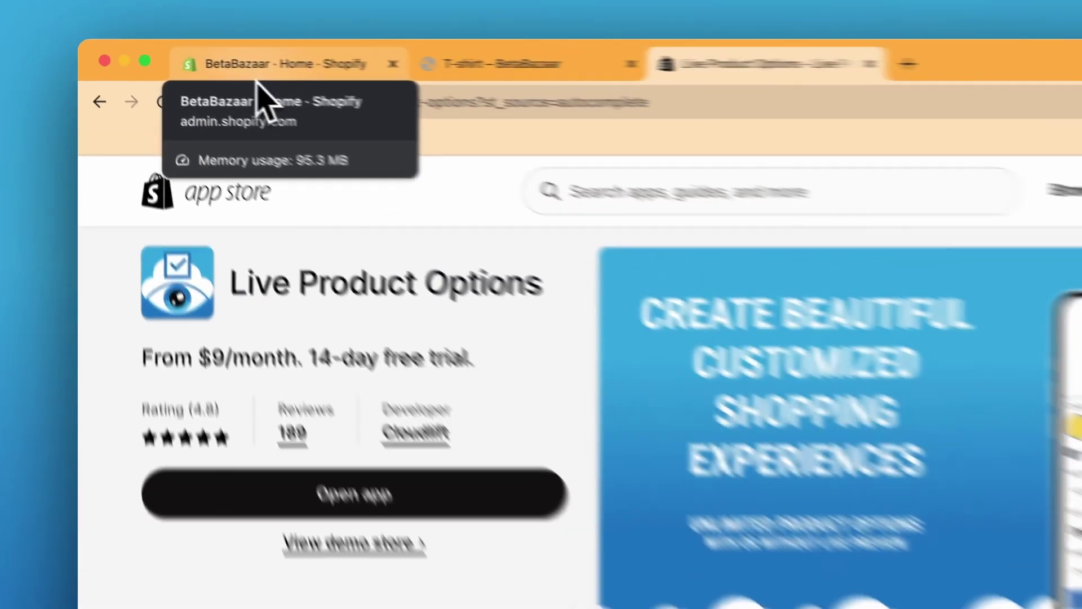
- Open Live Product Options from the admin's Apps list to show its saved option sets
click(190, 65)
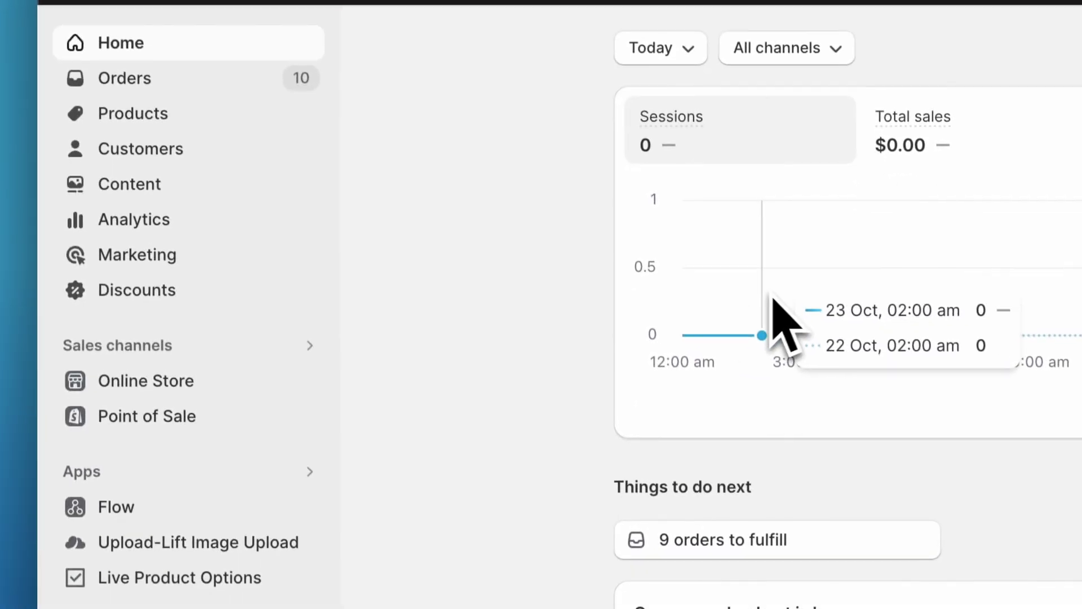
click(234, 453)
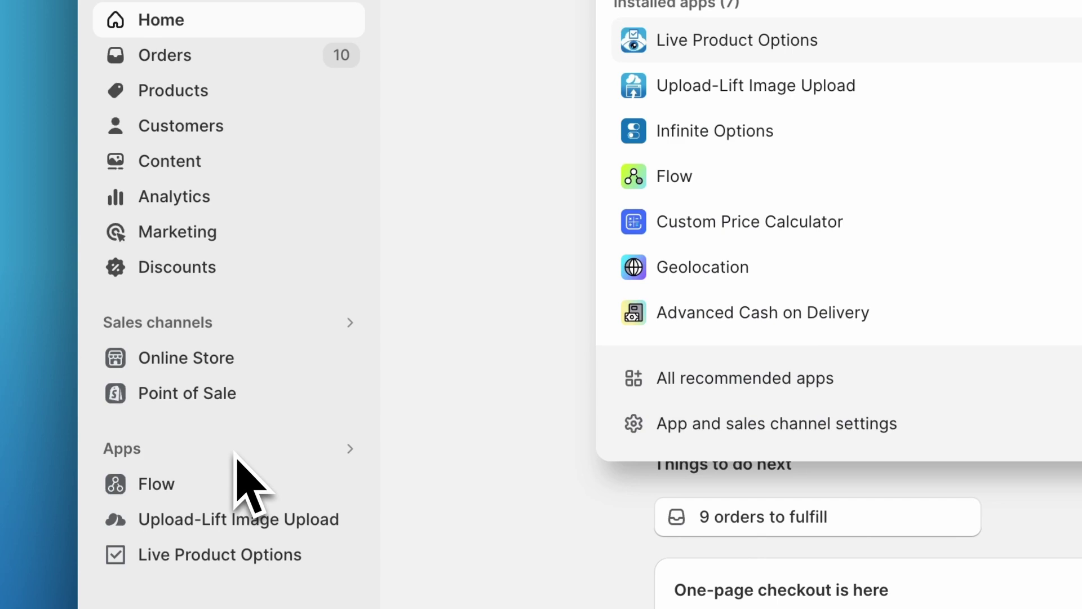
click(519, 93)
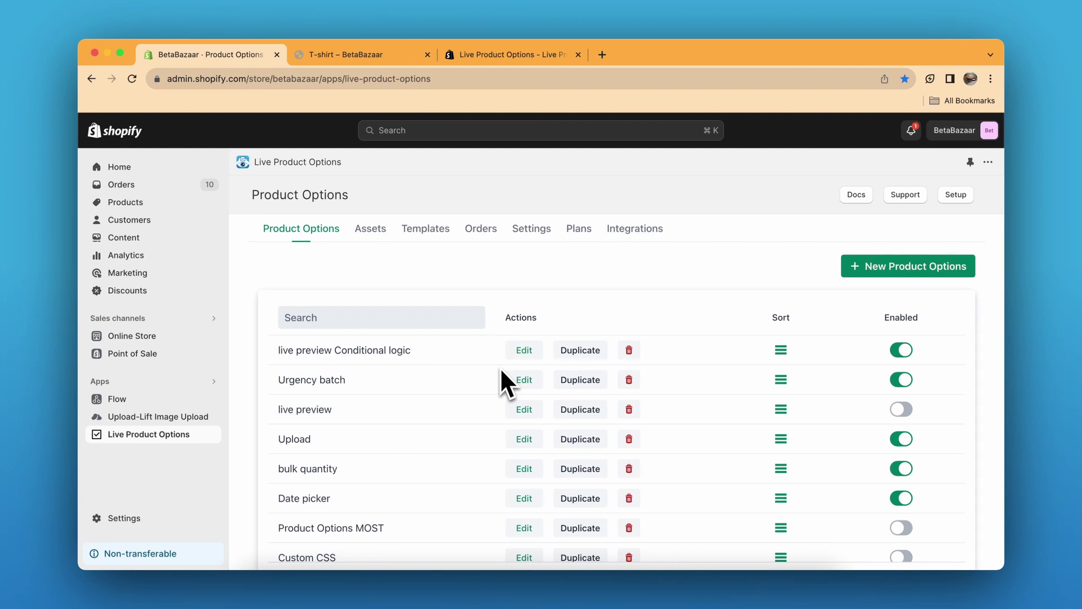
scroll(499, 367, down, 1)
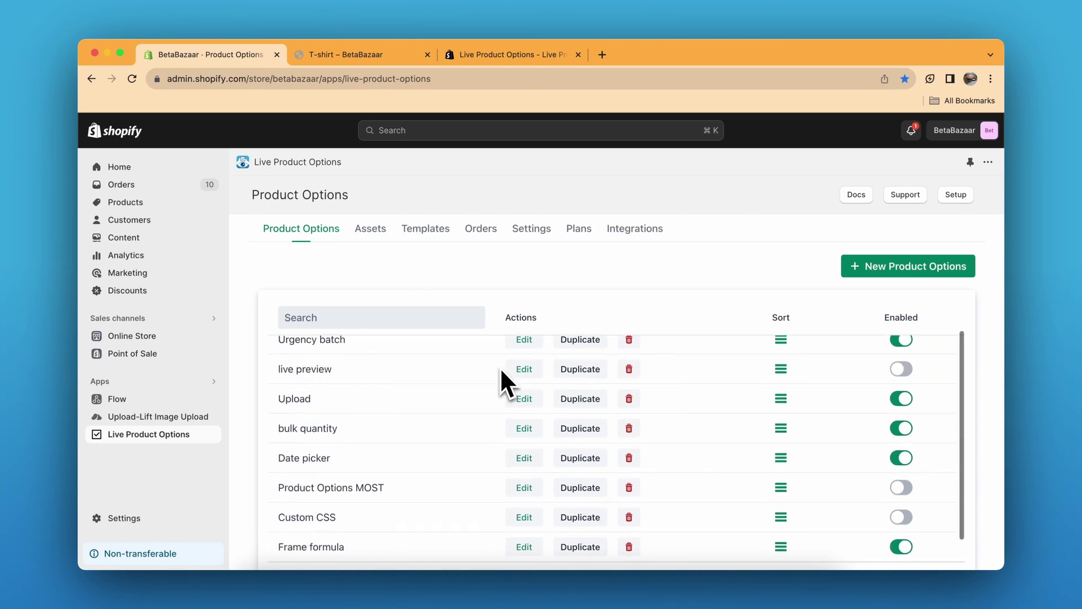
scroll(500, 367, up, 1)
click(523, 310)
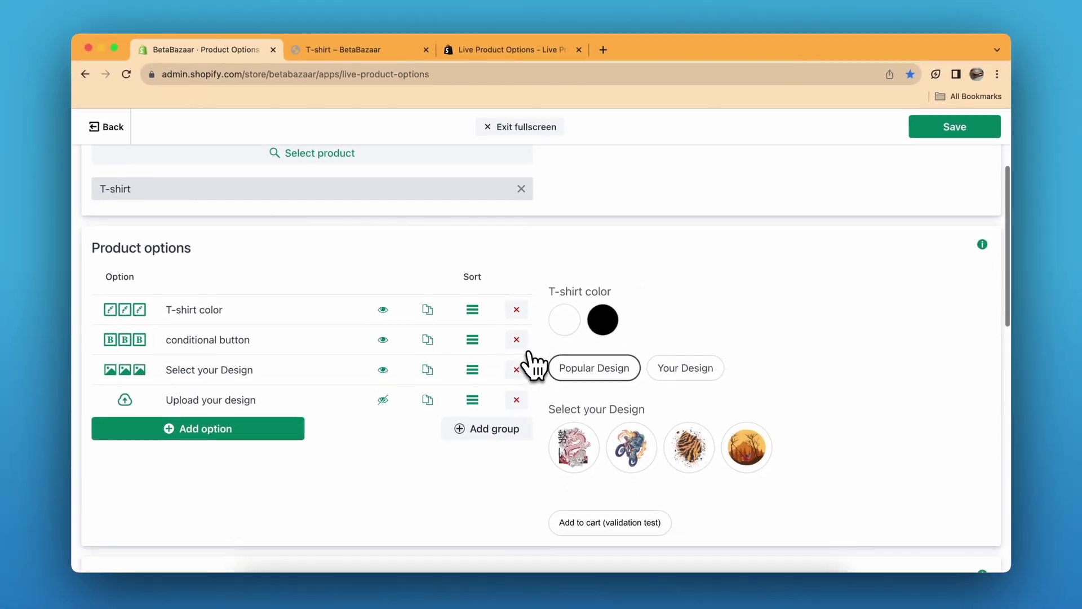
scroll(527, 360, down, 1)
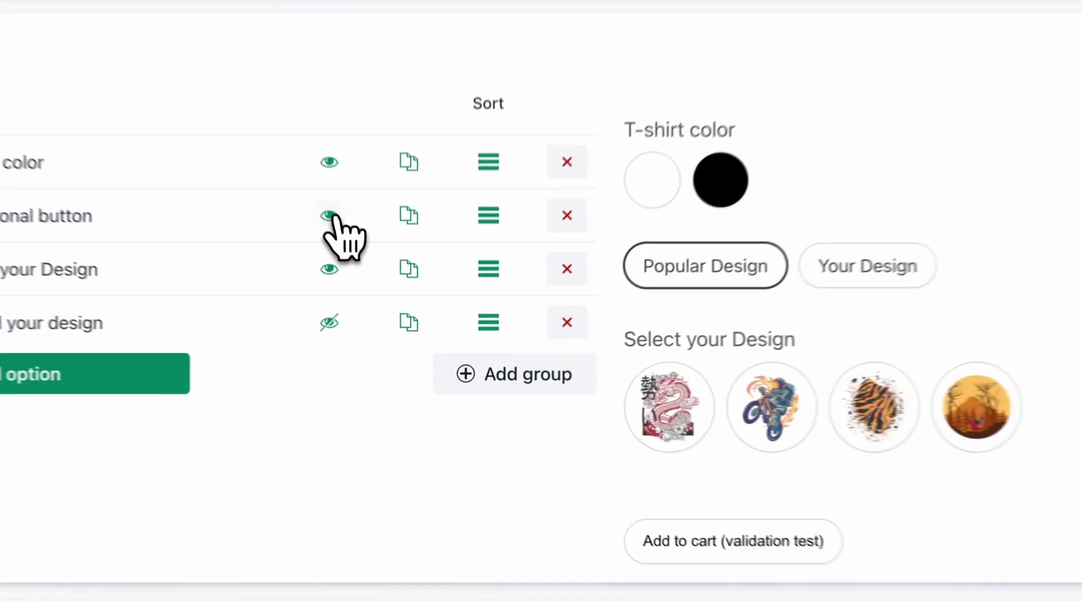
click(386, 295)
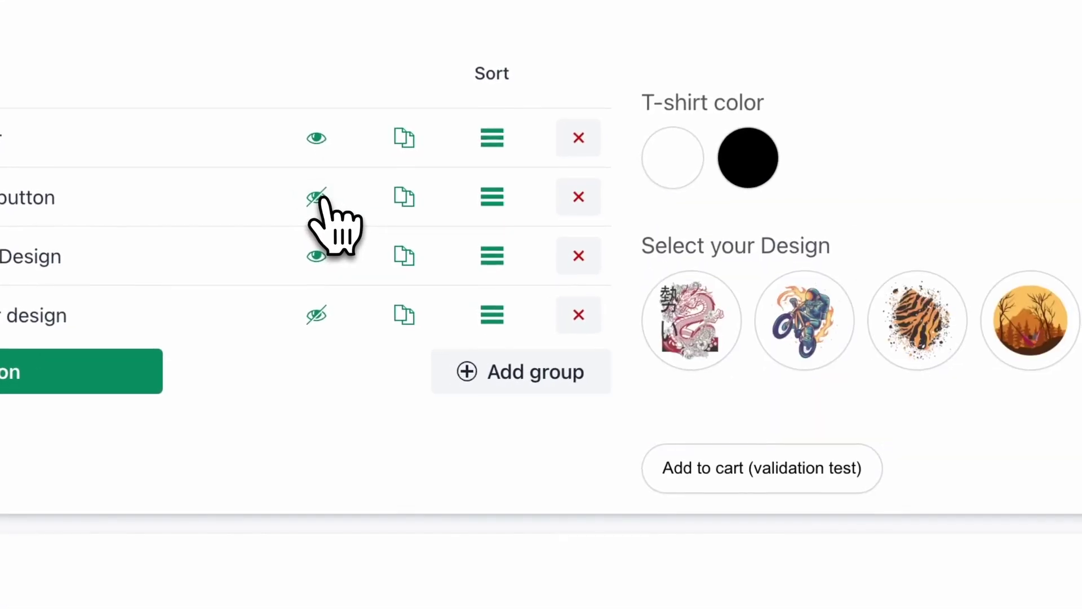
click(385, 355)
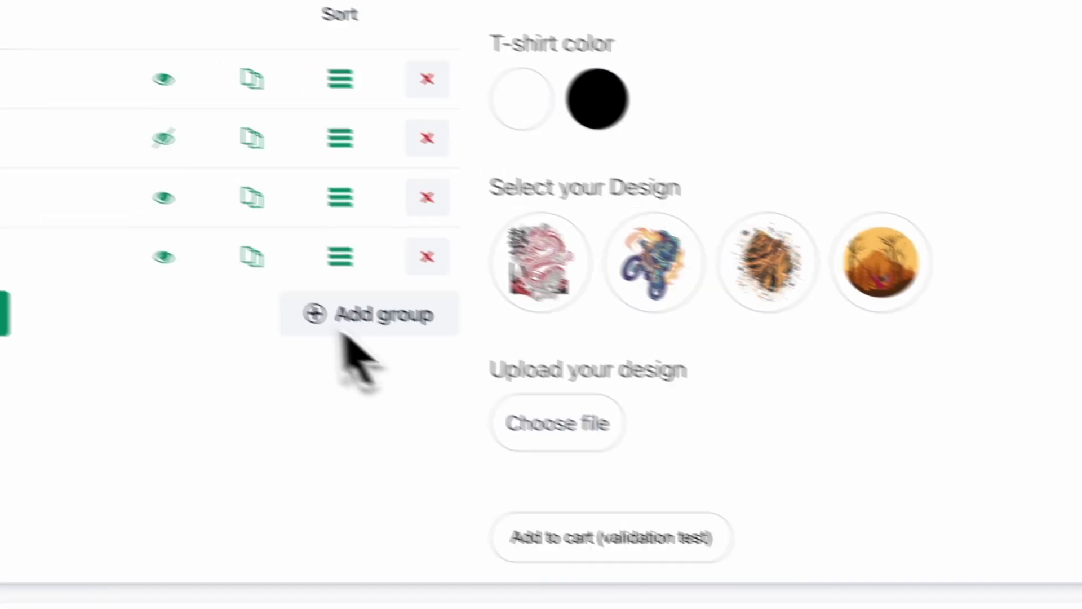
click(330, 200)
click(330, 320)
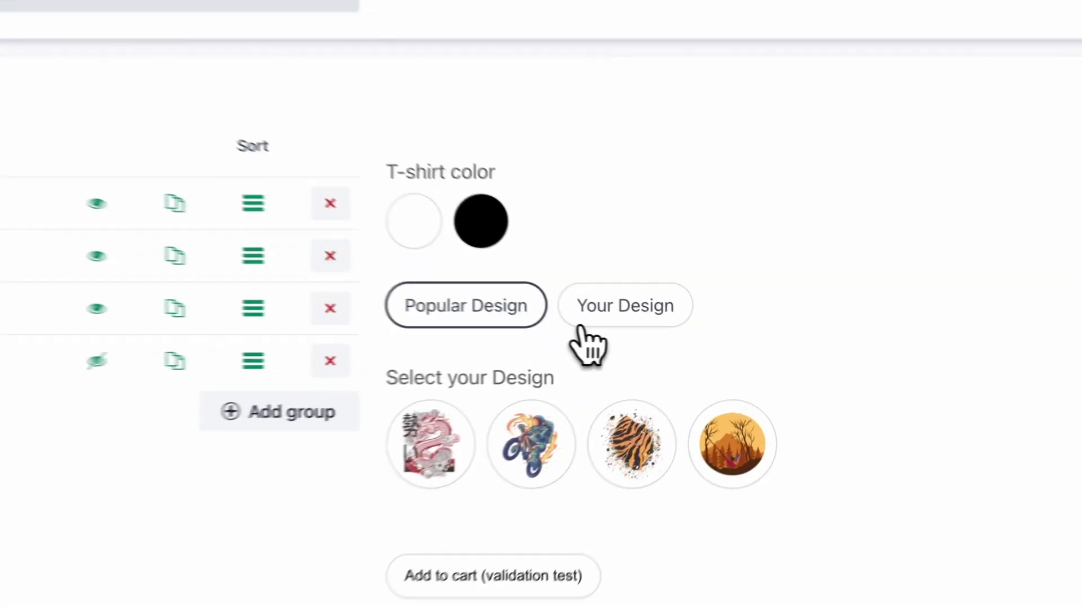
click(664, 330)
click(622, 328)
click(618, 324)
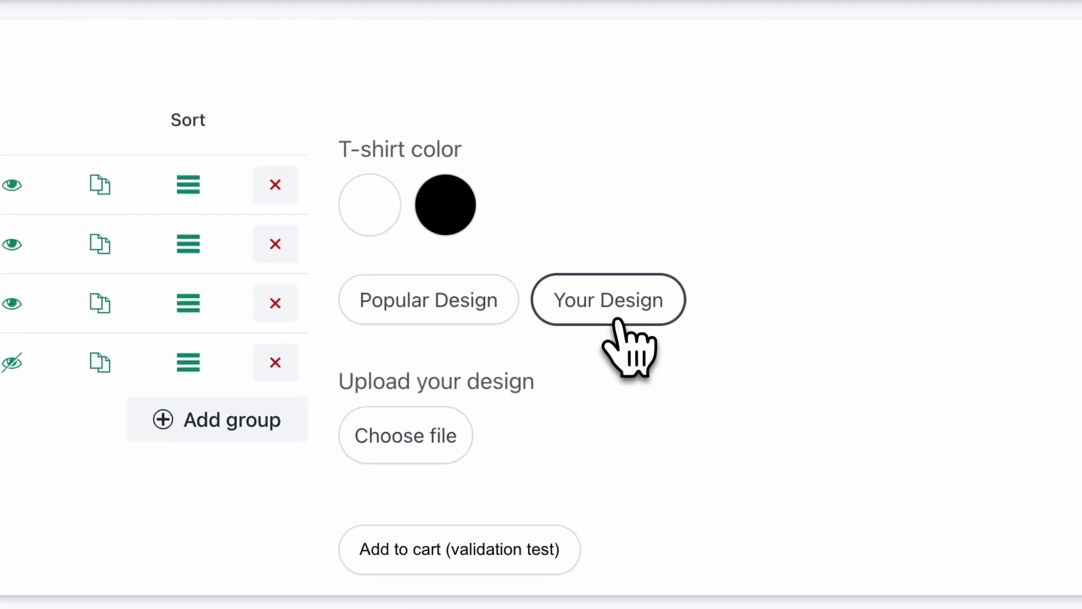
click(474, 293)
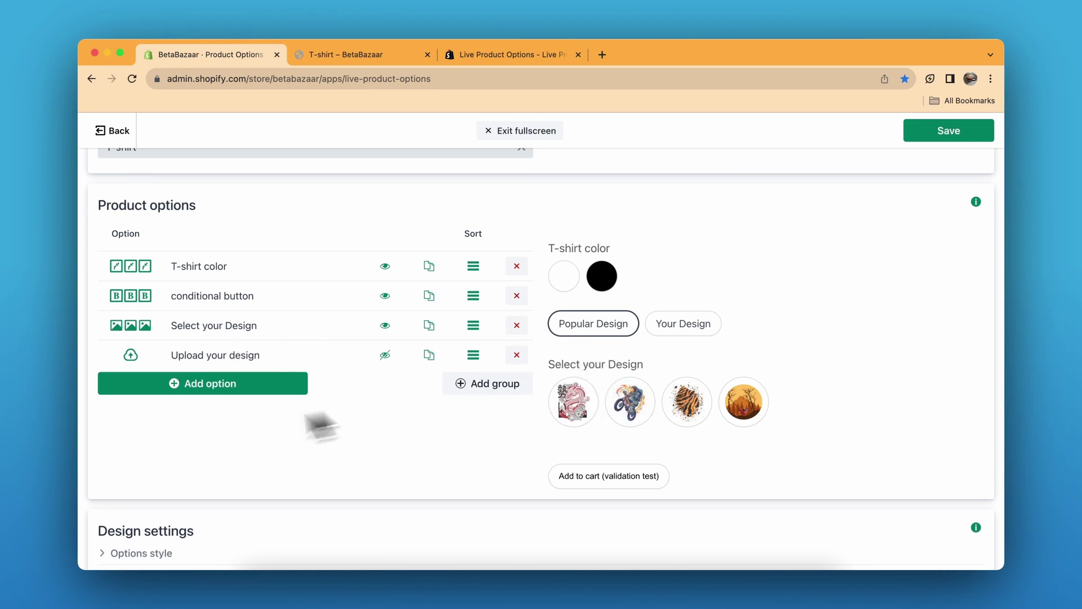
- Set the Select your Design condition to Option value, conditional button, contains Popular Design
click(185, 325)
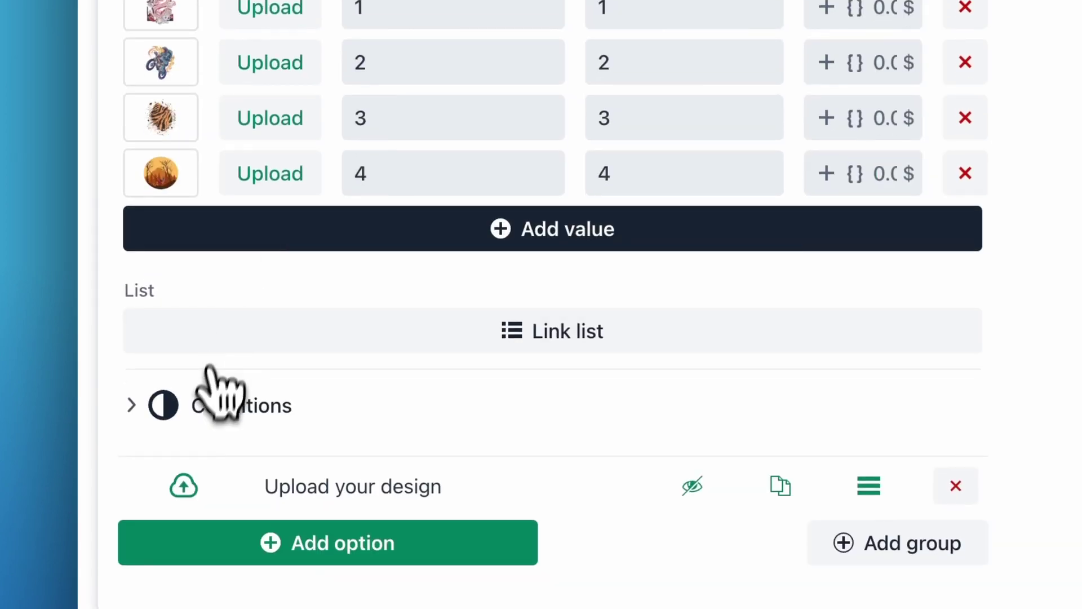
click(214, 402)
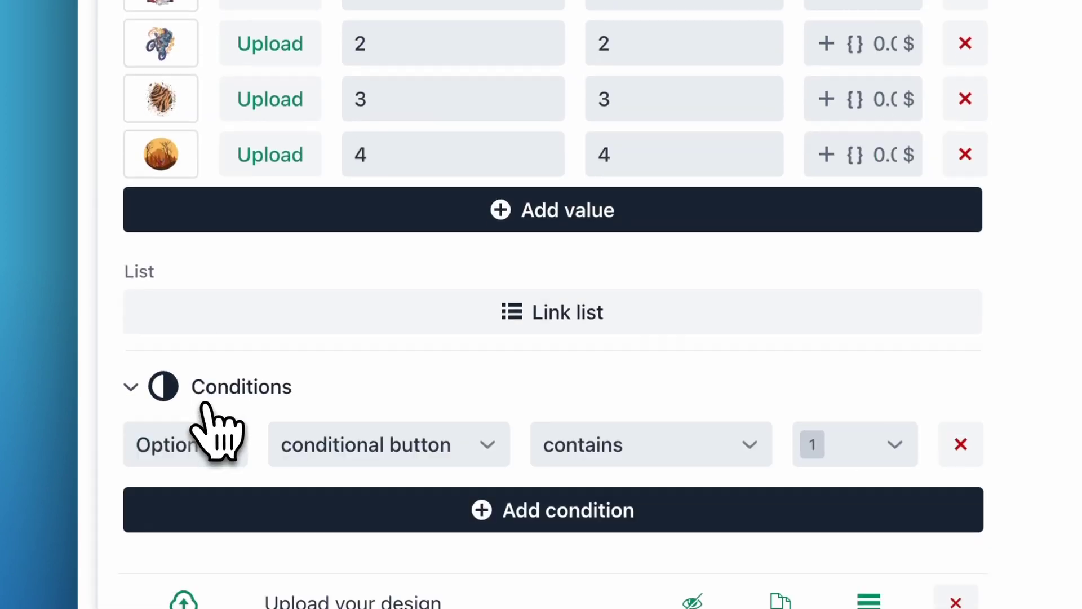
click(225, 282)
click(209, 333)
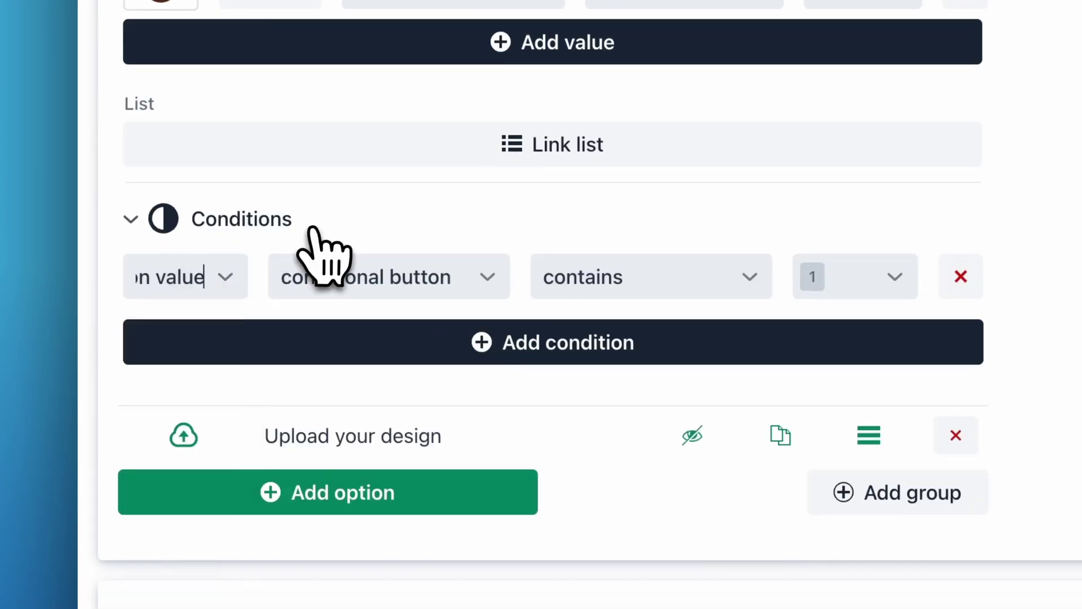
click(404, 265)
click(410, 375)
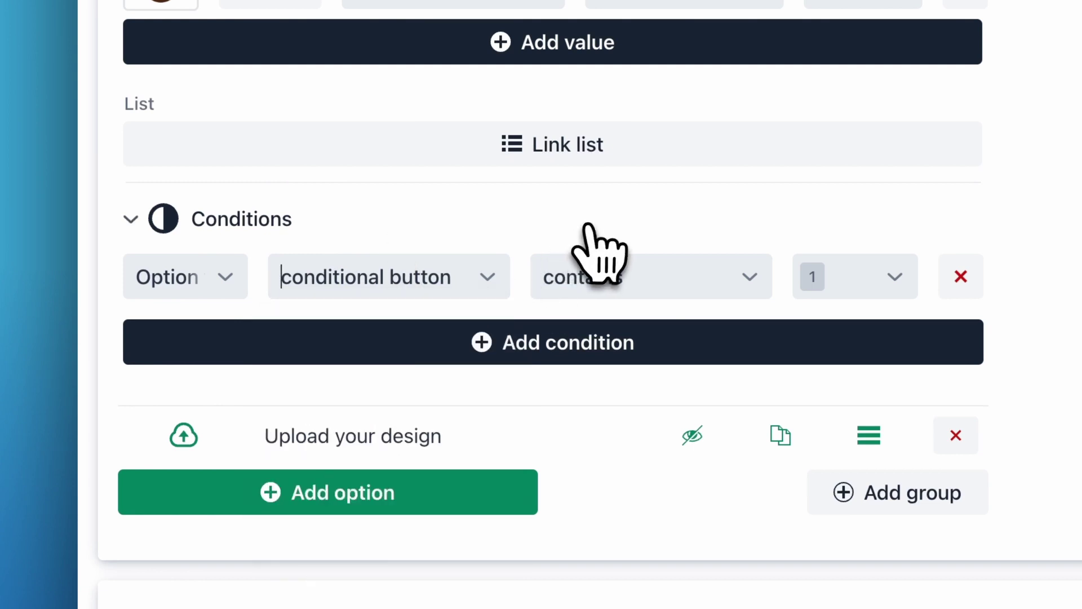
click(521, 275)
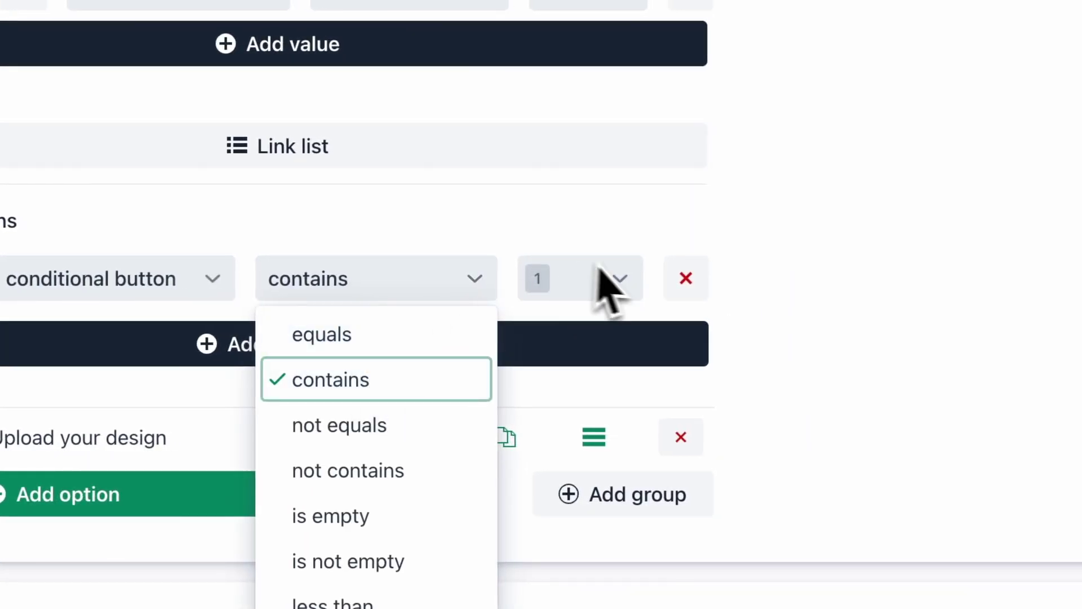
click(623, 279)
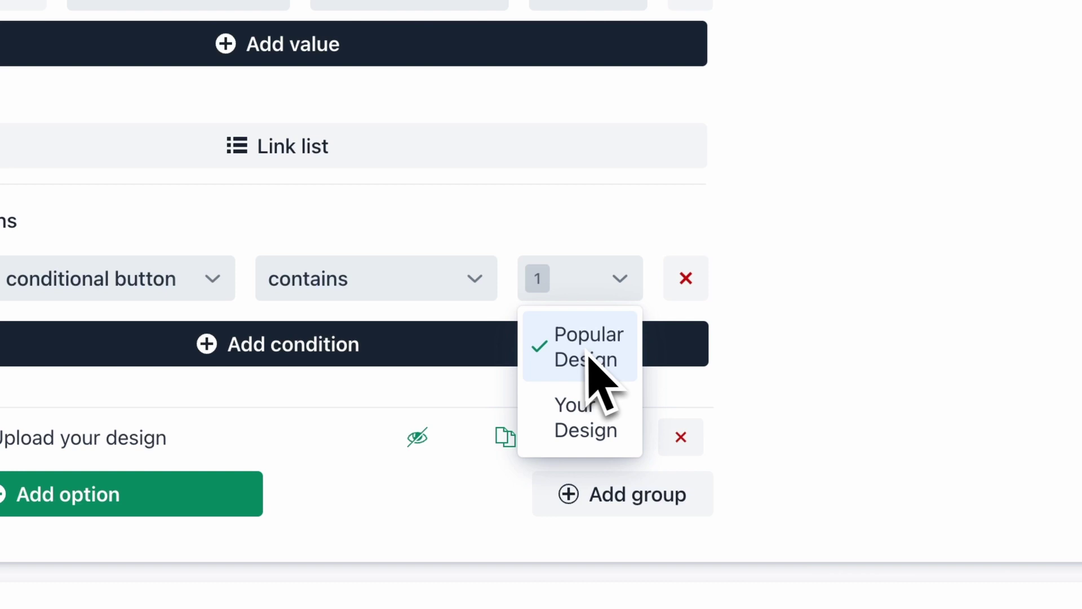
click(733, 360)
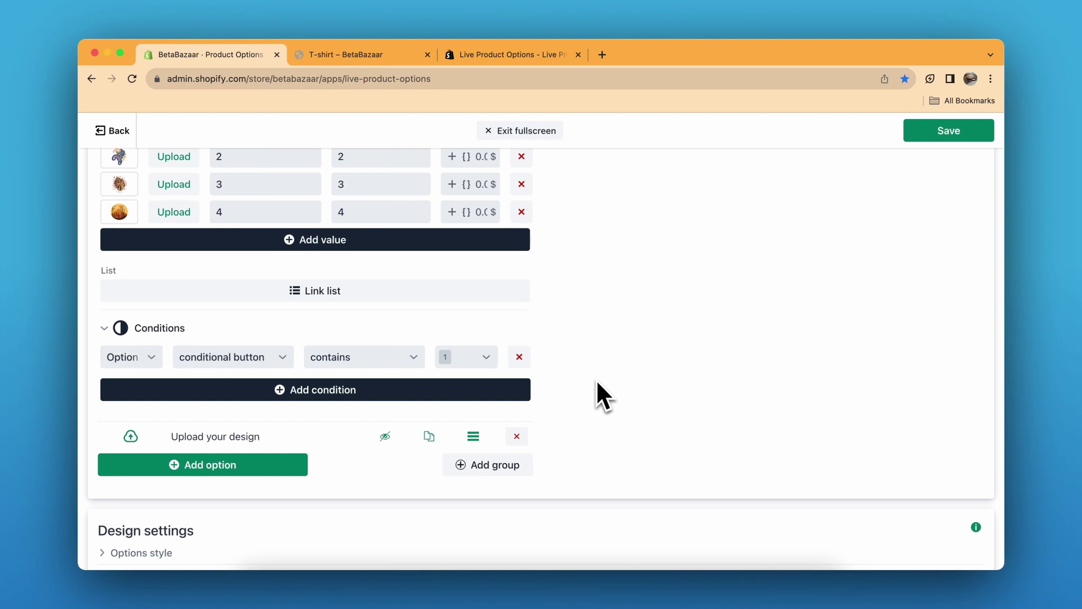
- Review the condition's comparison rule and basis options, leaving the settings unchanged
scroll(597, 382, up, 1)
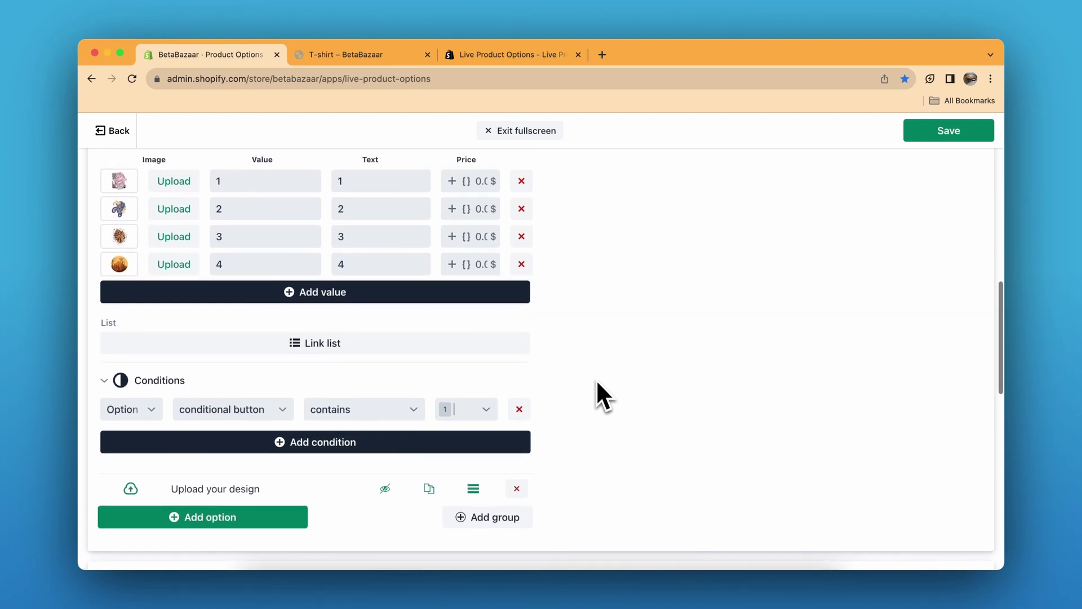
scroll(597, 382, up, 2)
scroll(595, 382, up, 3)
scroll(589, 366, up, 2)
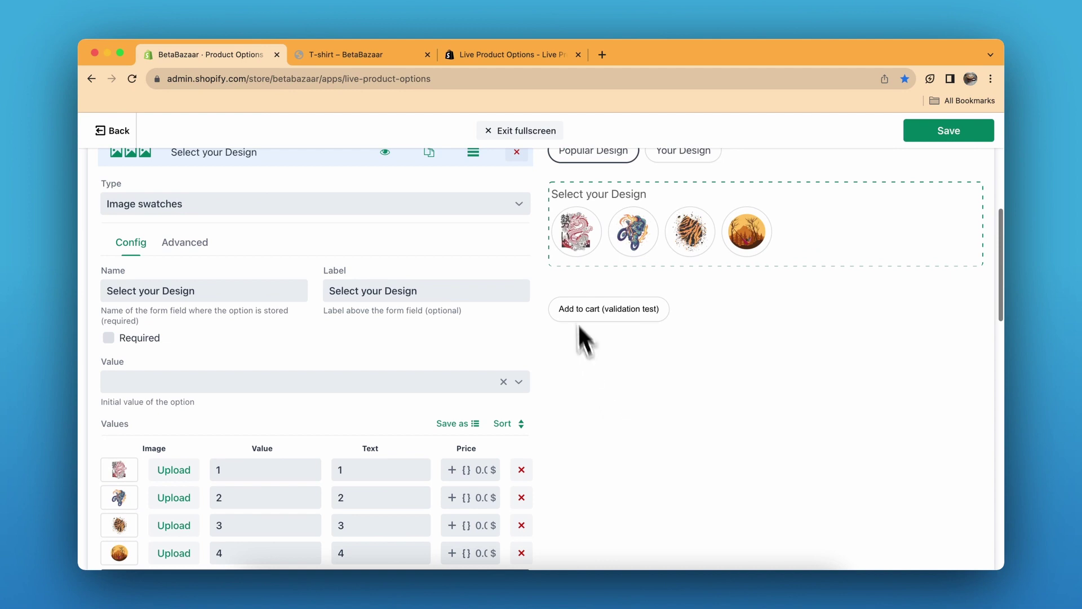
scroll(716, 327, down, 4)
scroll(755, 350, down, 3)
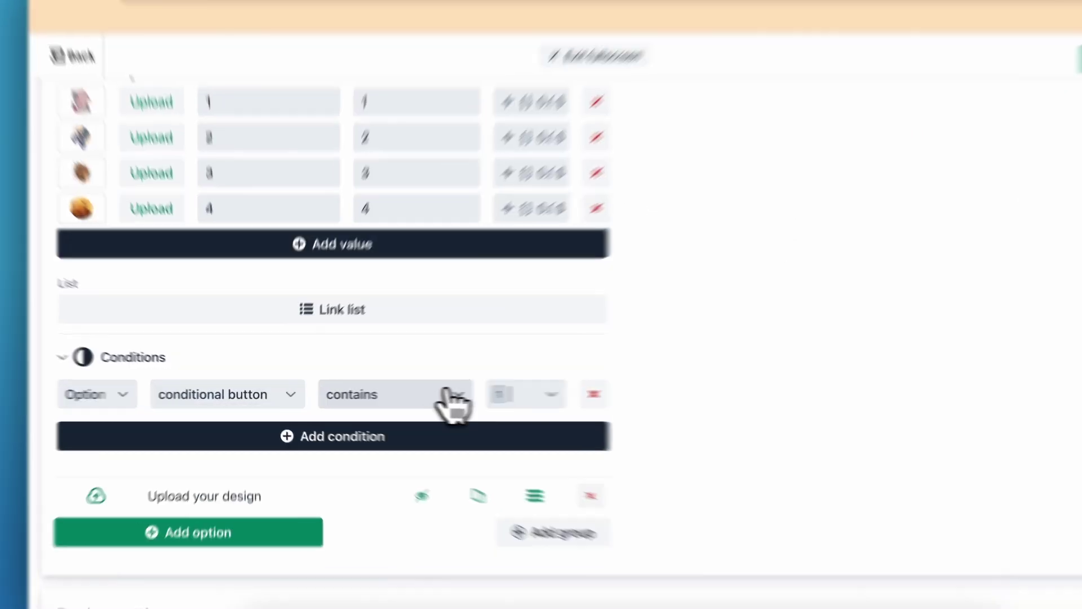
click(448, 395)
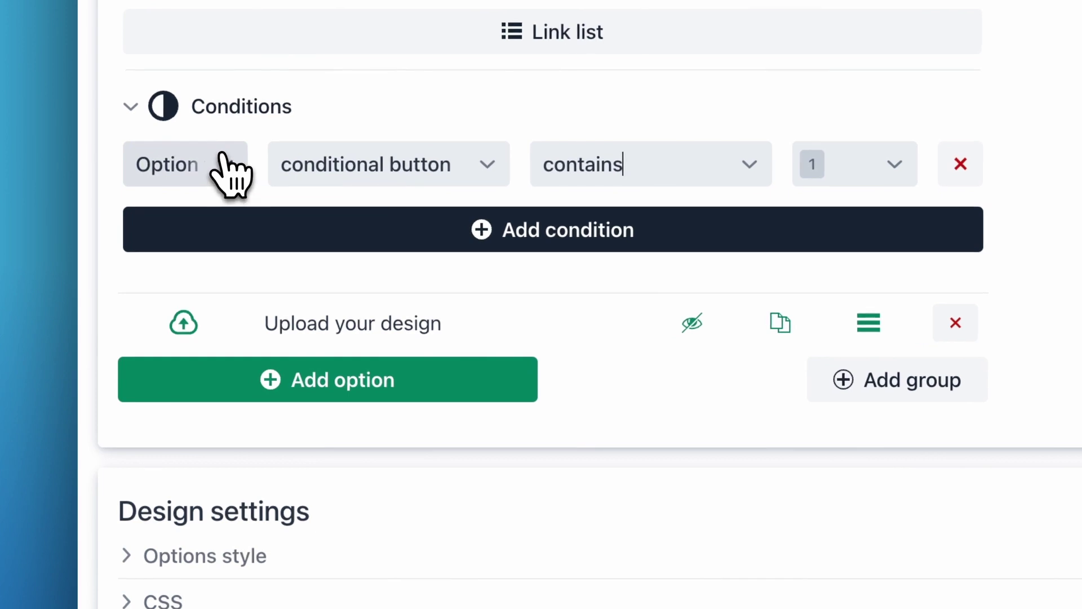
click(149, 271)
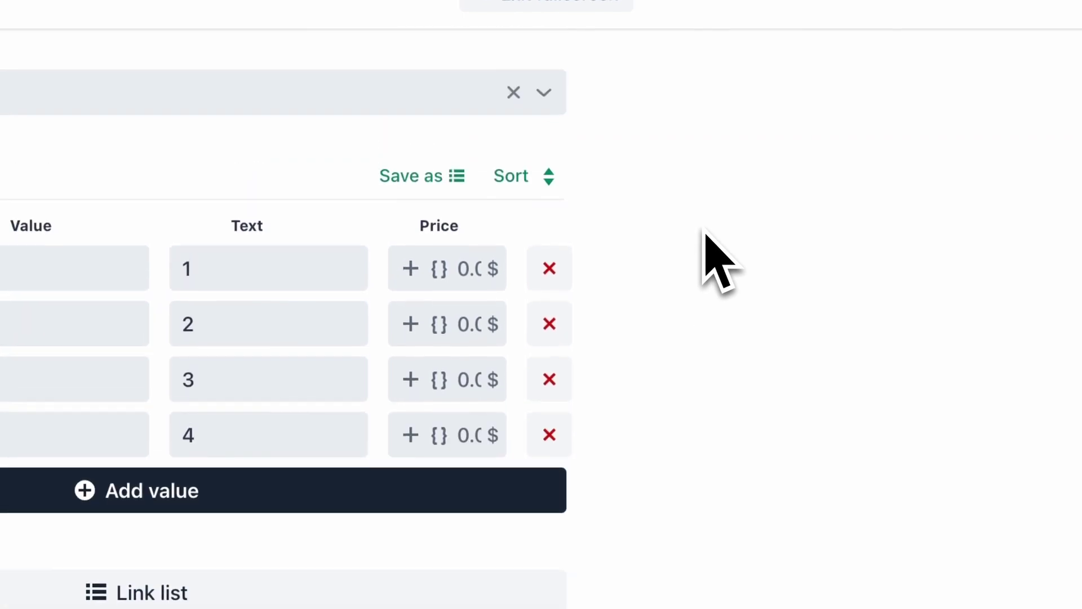
scroll(706, 235, up, 3)
scroll(706, 234, up, 5)
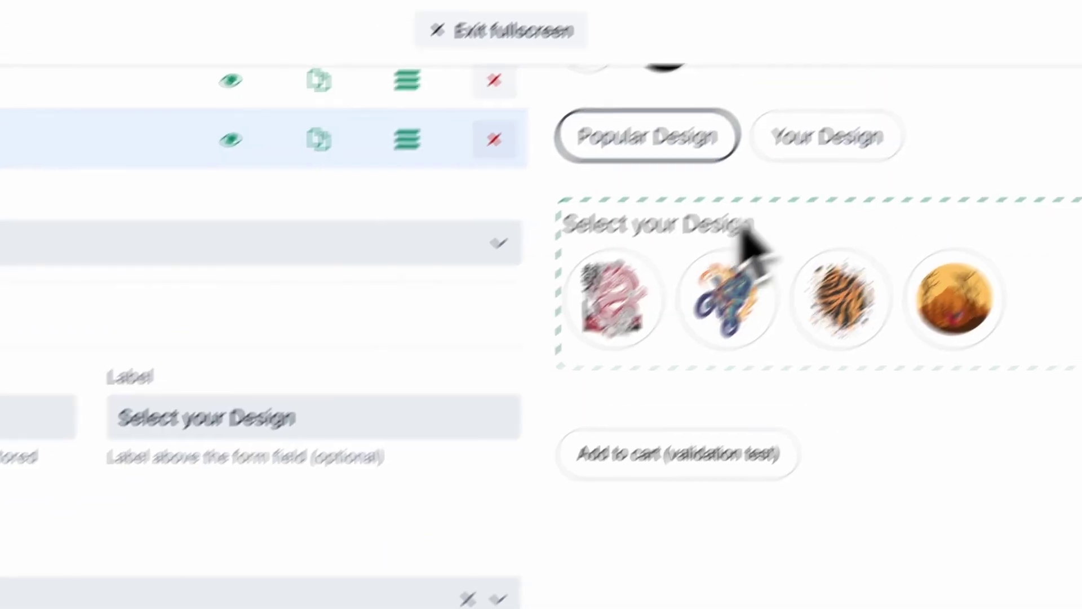
- Switch the preview to Your Design and open Upload your design, keeping its type as Upload
click(746, 221)
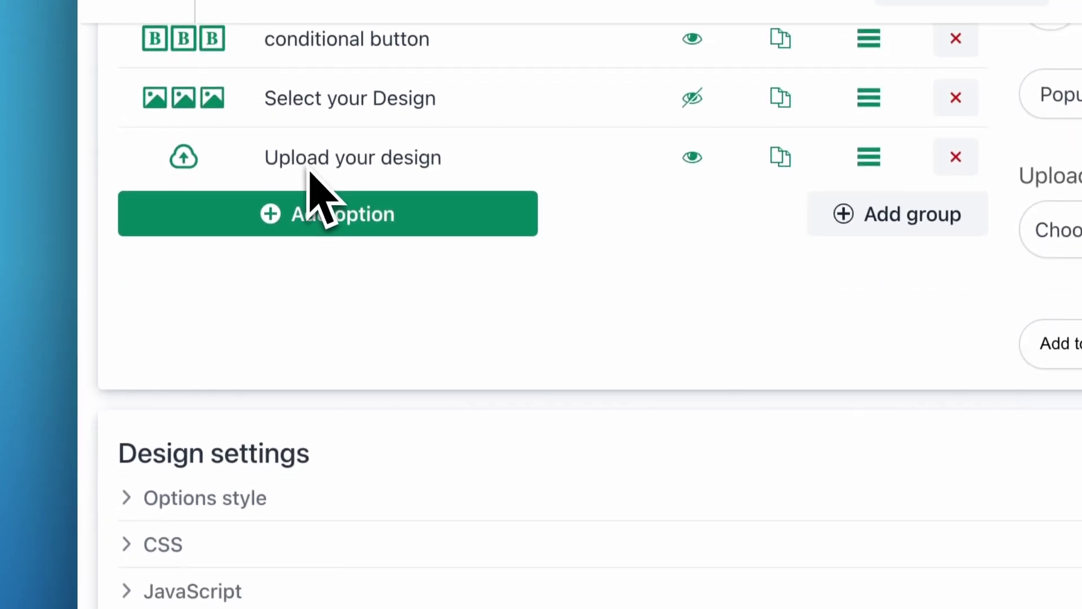
click(307, 251)
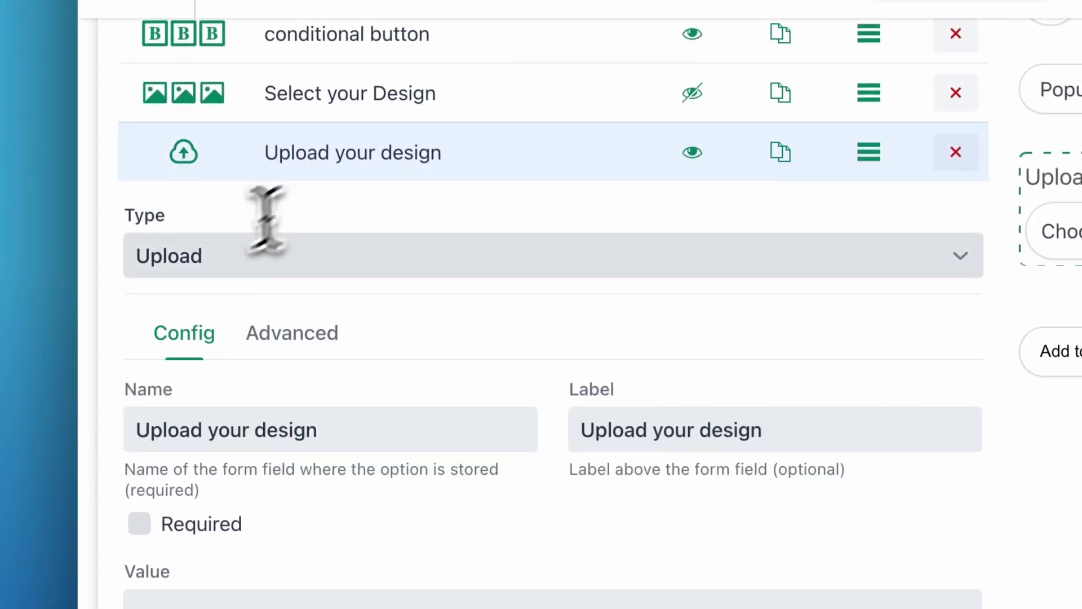
click(269, 255)
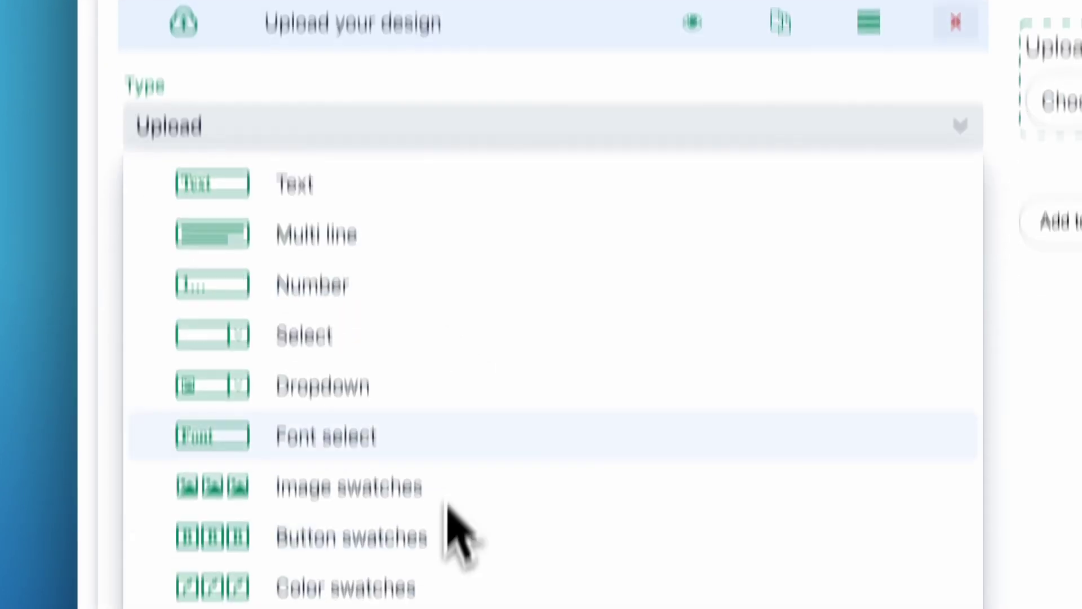
scroll(295, 509, down, 2)
scroll(280, 502, down, 3)
scroll(279, 502, up, 5)
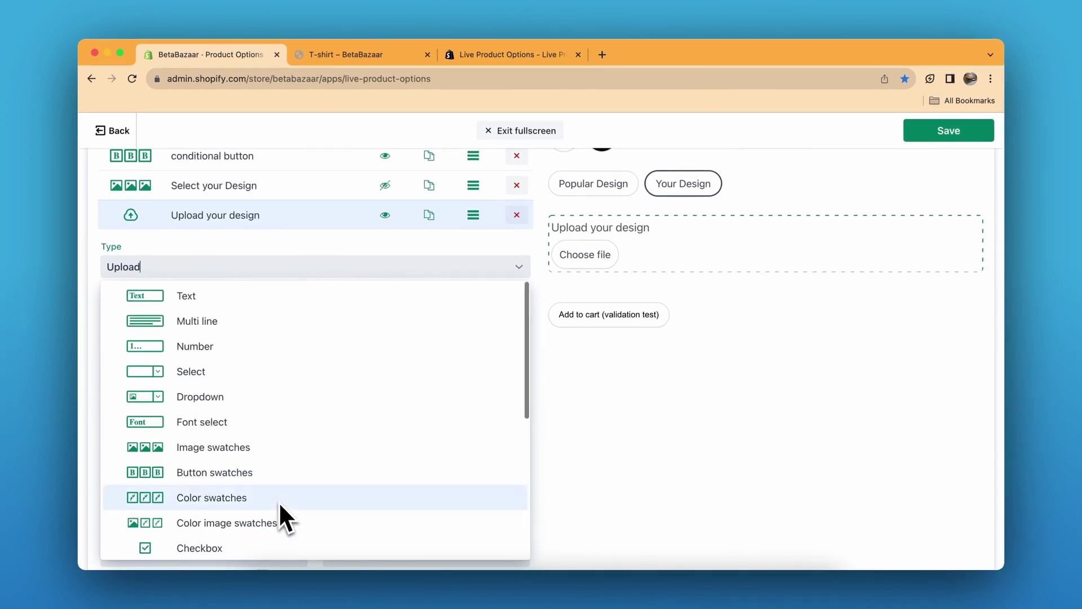
scroll(329, 248, down, 2)
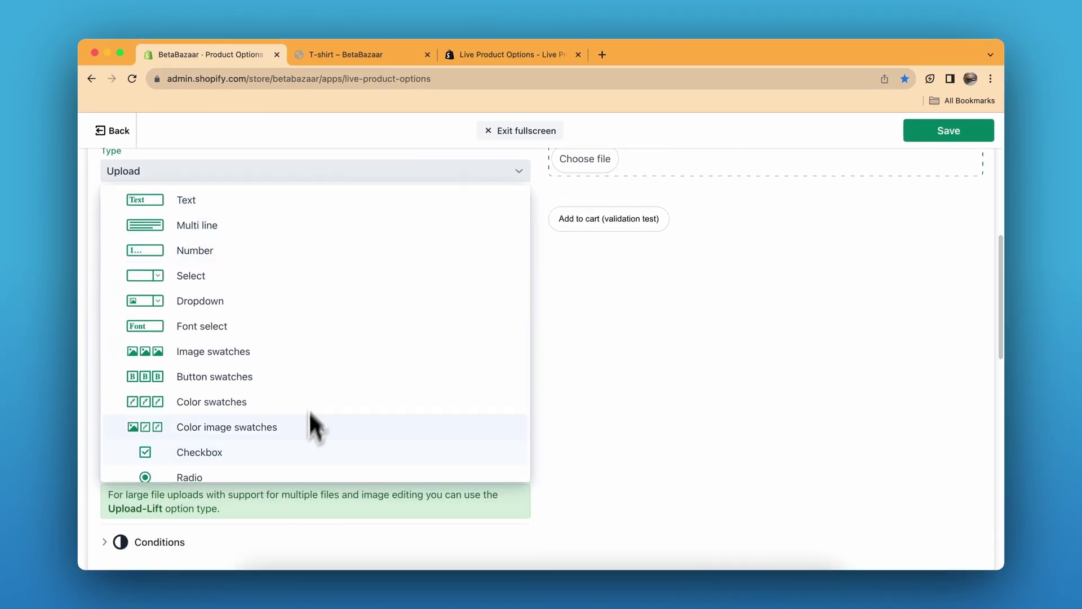
scroll(309, 410, down, 3)
scroll(301, 406, down, 3)
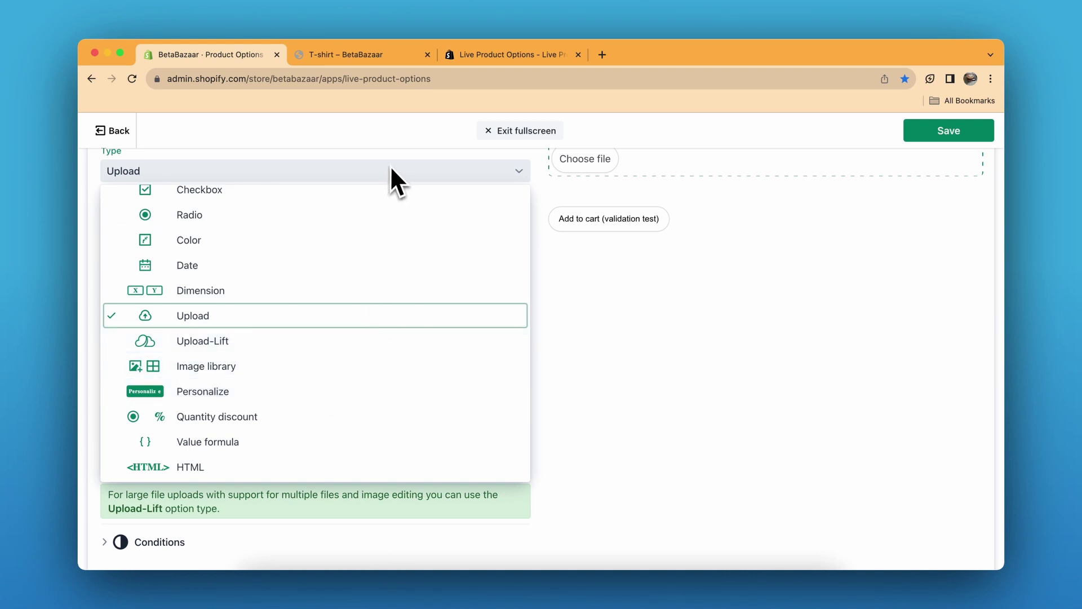
scroll(363, 325, up, 10)
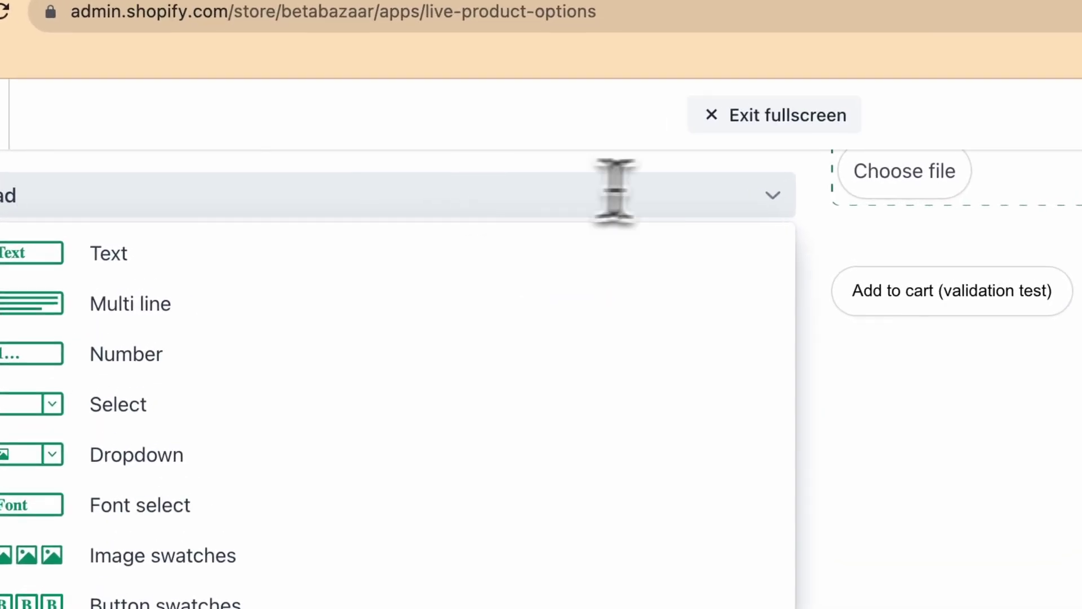
click(517, 171)
scroll(339, 451, down, 5)
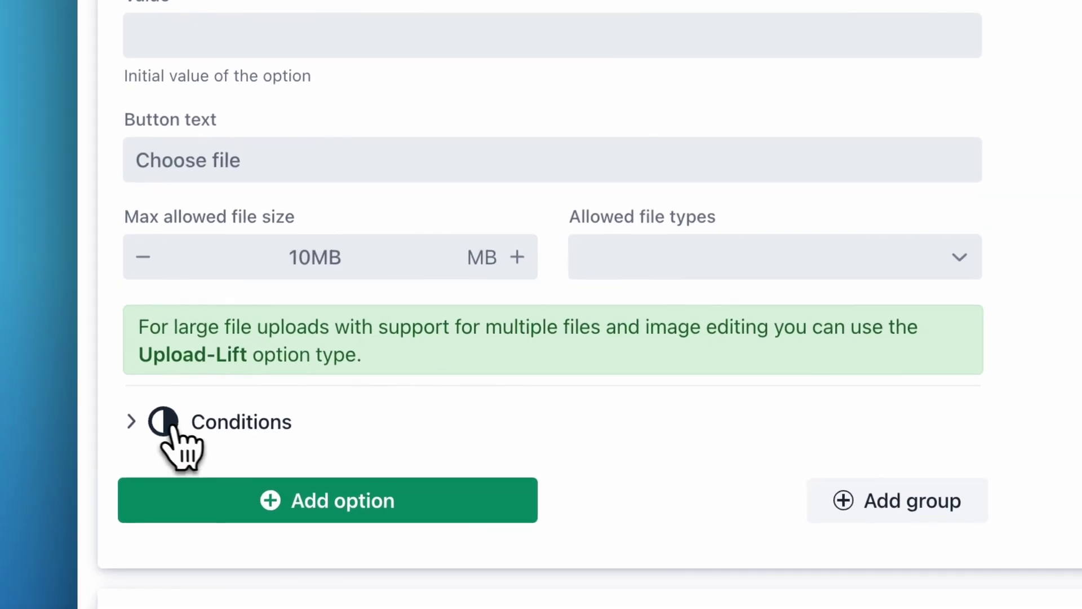
- Set the Upload your design condition to Option value, conditional button, contains Your Design
click(161, 429)
scroll(367, 394, down, 3)
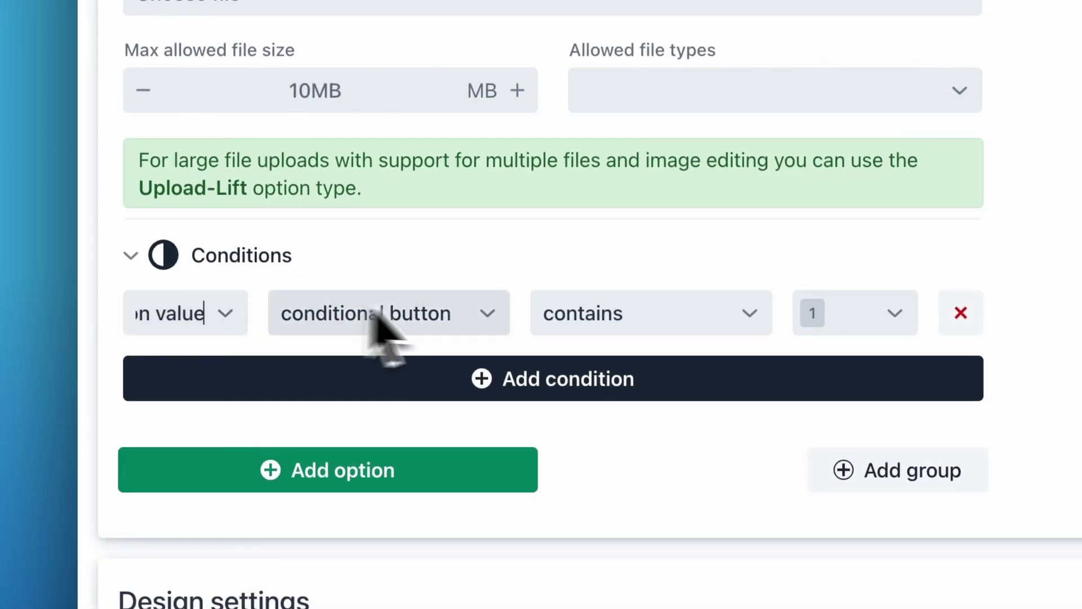
click(480, 329)
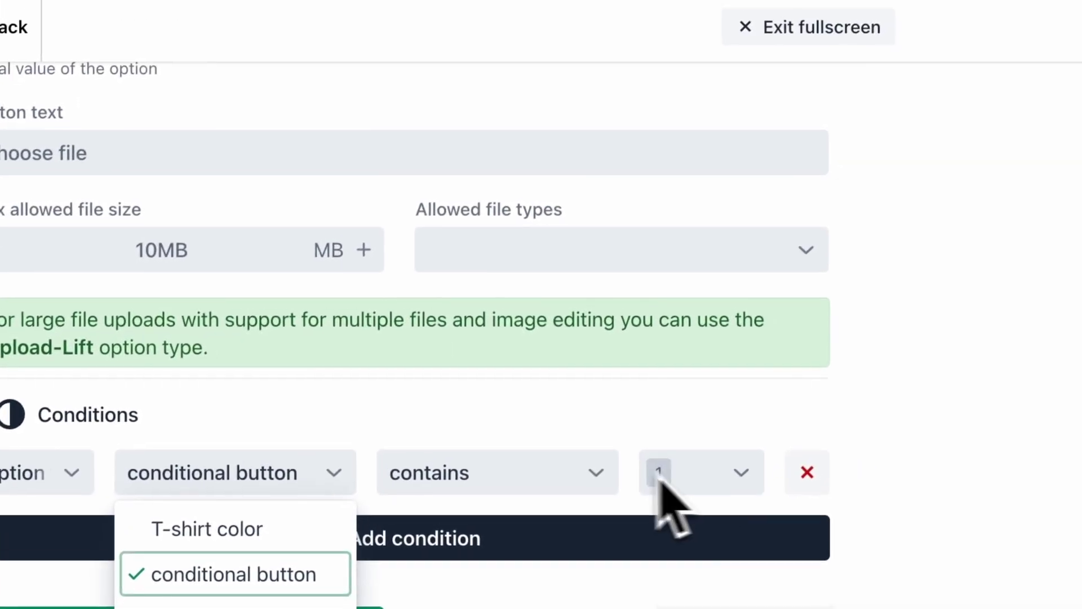
click(599, 472)
click(739, 473)
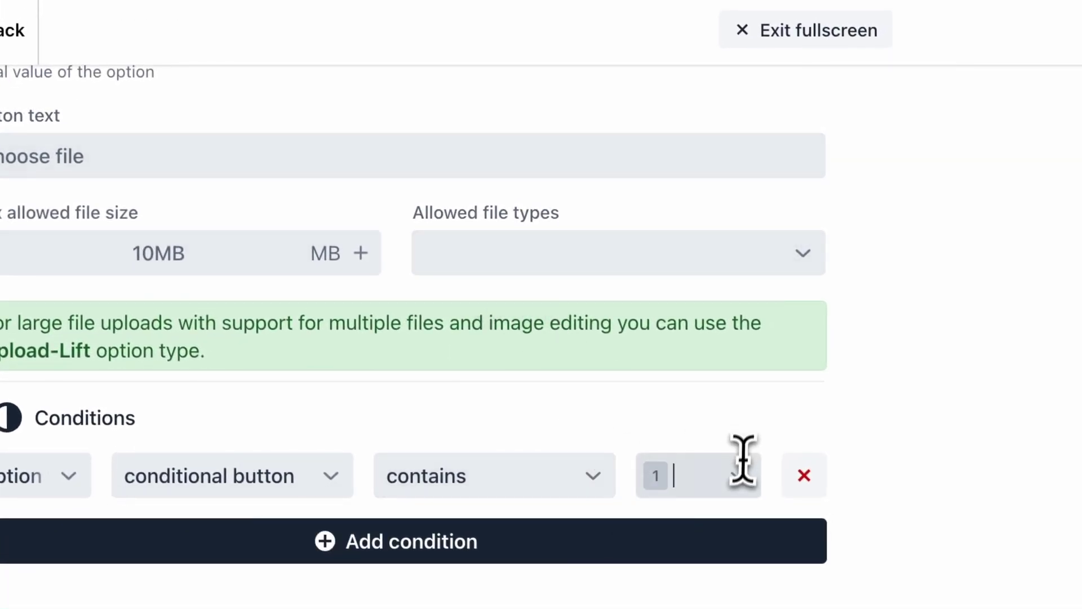
click(699, 602)
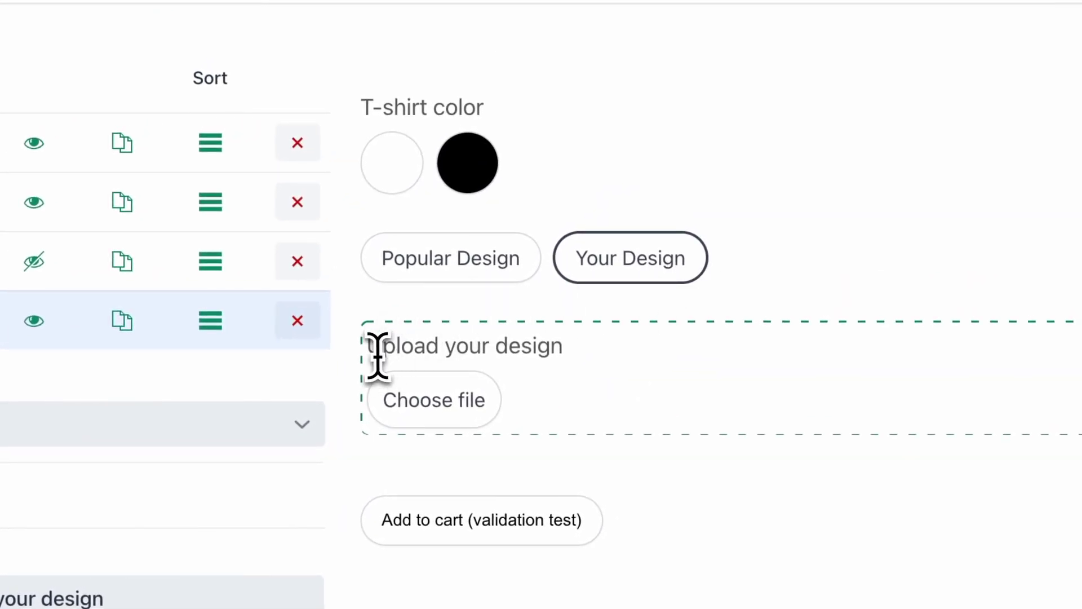
drag(378, 355, 546, 356)
double_click(555, 357)
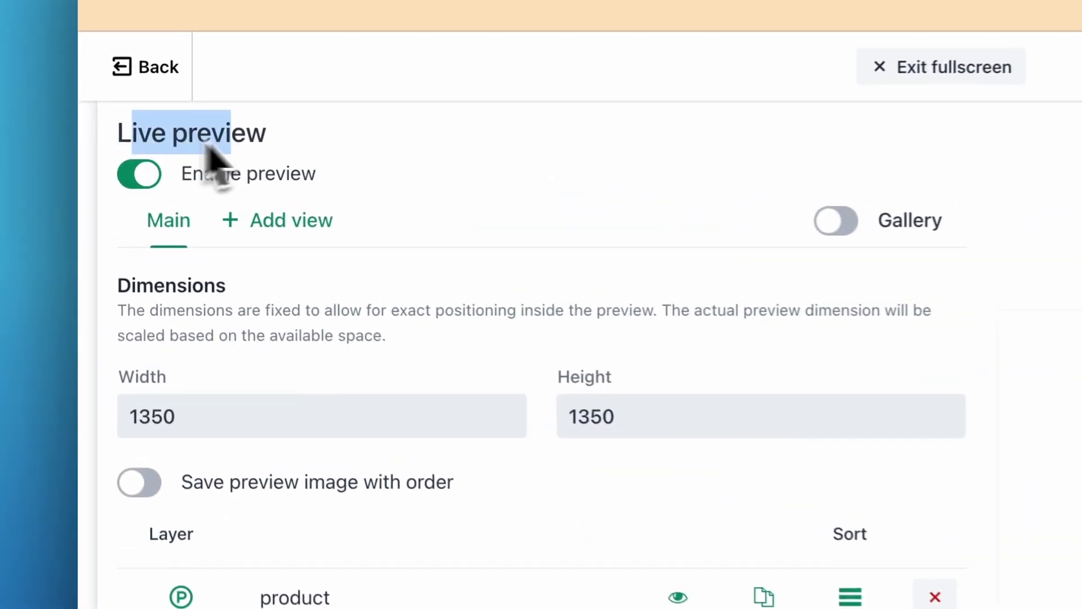
- Add a new condition to the live preview's Upload layer
drag(111, 173, 184, 177)
click(258, 213)
scroll(473, 259, down, 5)
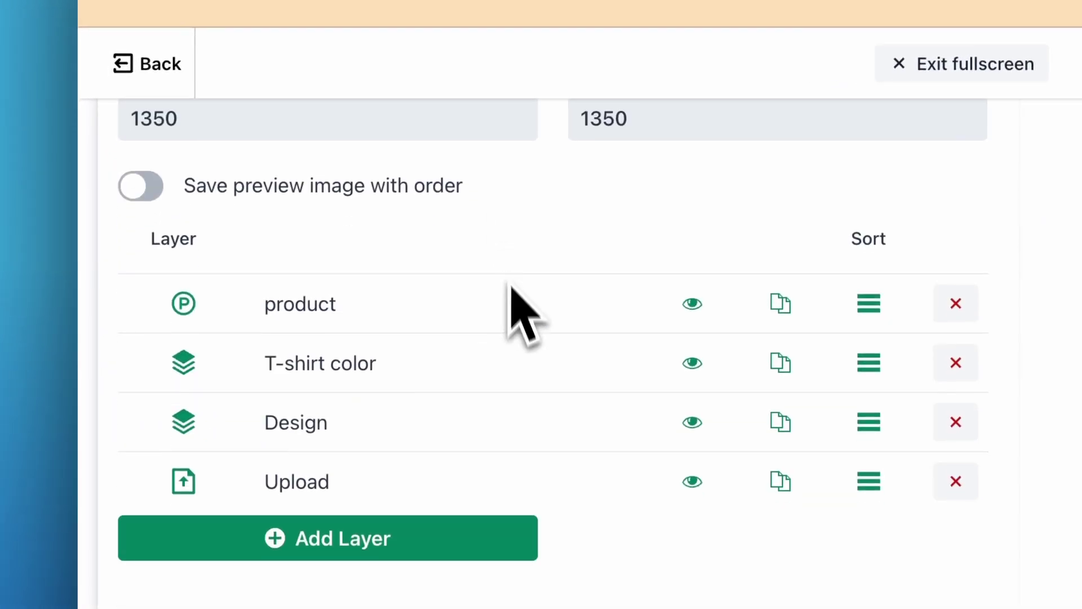
click(425, 491)
scroll(425, 499, down, 8)
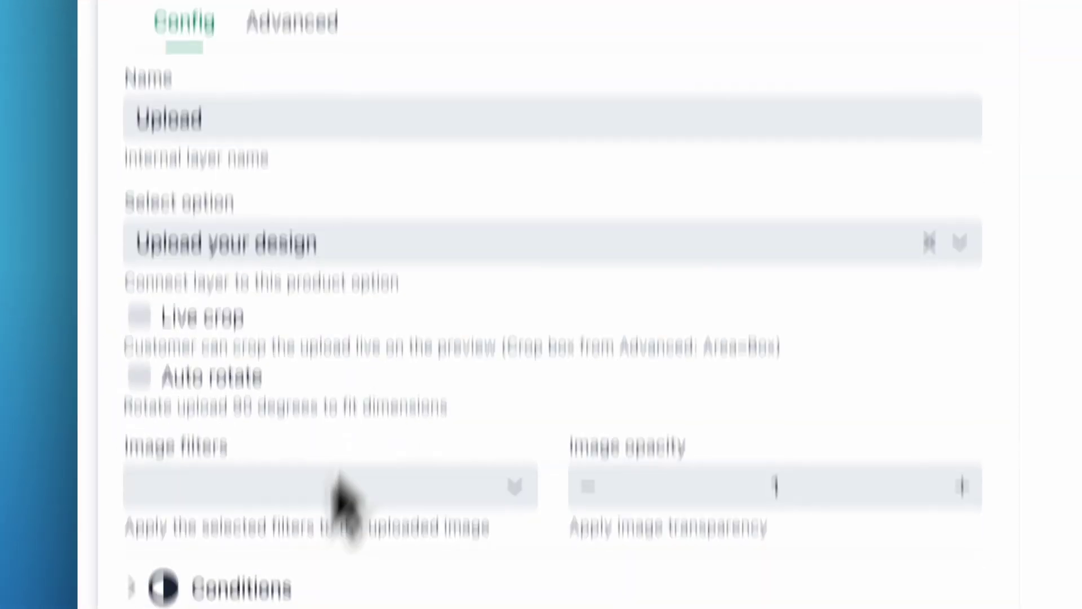
scroll(424, 481, down, 5)
scroll(424, 480, down, 2)
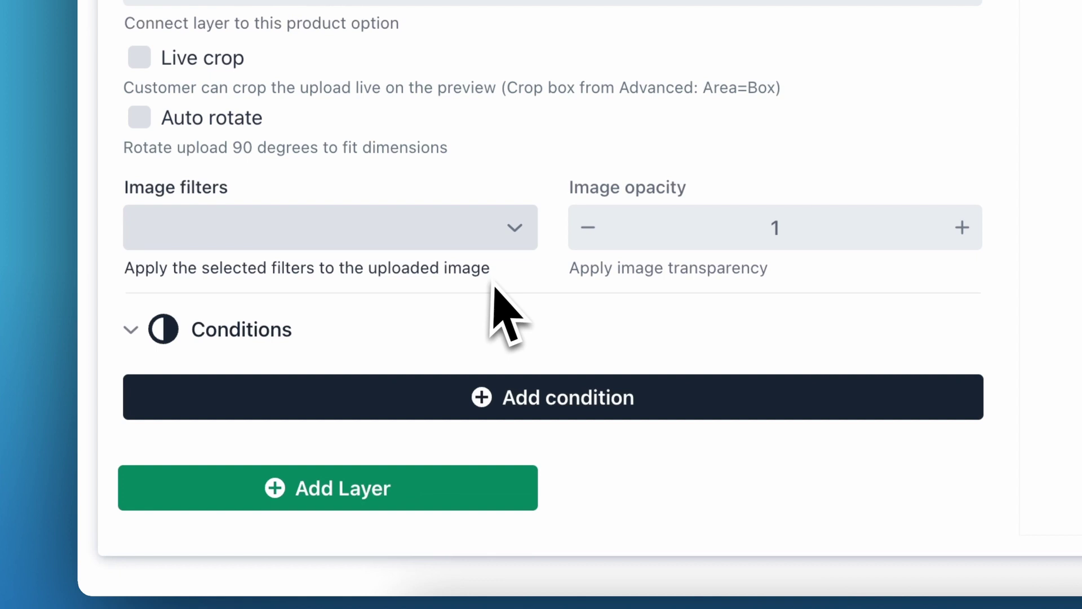
click(483, 399)
- Review the layer condition's comparison and basis choices, keeping it based on an option value
scroll(507, 327, down, 1)
click(699, 350)
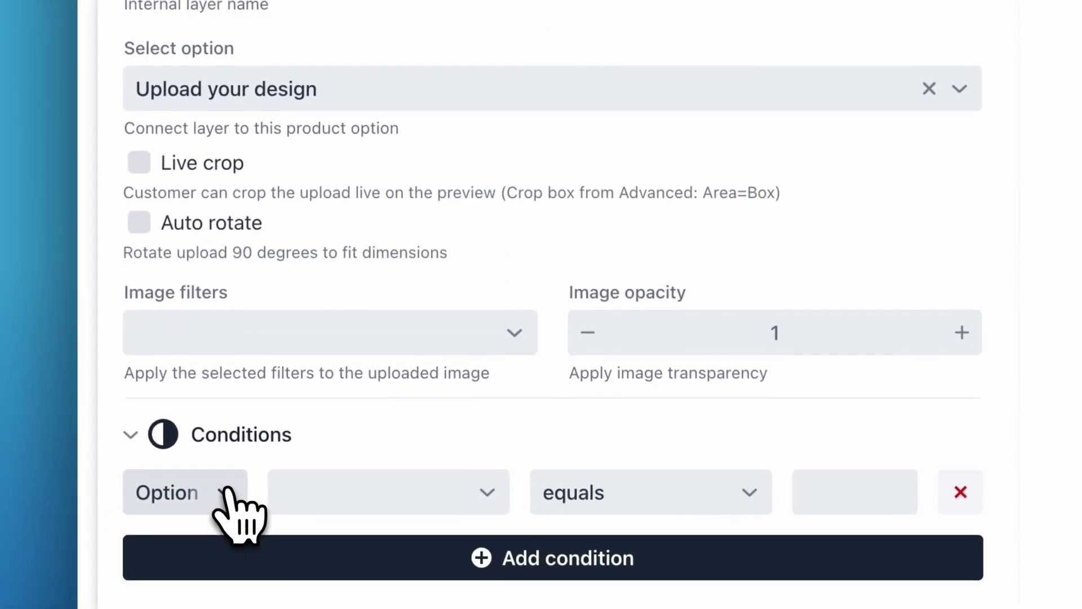
click(227, 499)
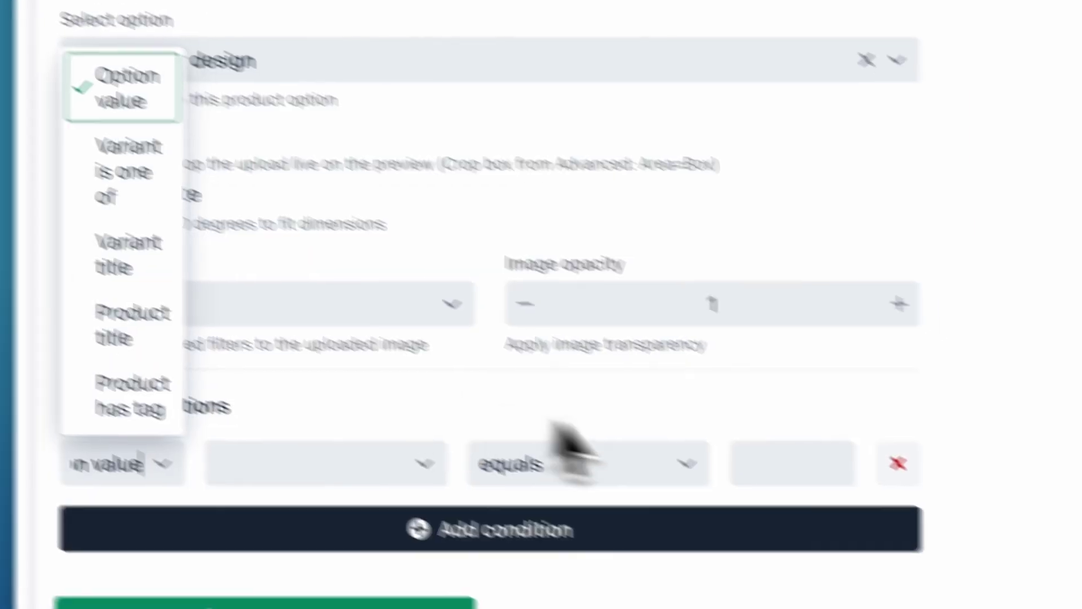
click(666, 406)
scroll(671, 237, up, 10)
scroll(670, 218, up, 5)
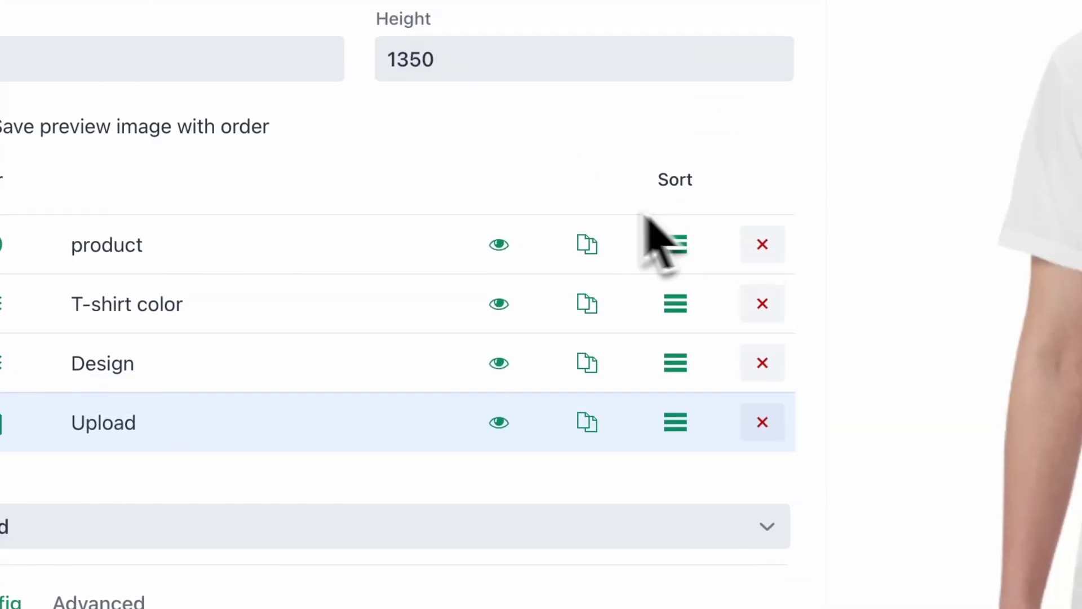
scroll(648, 214, up, 3)
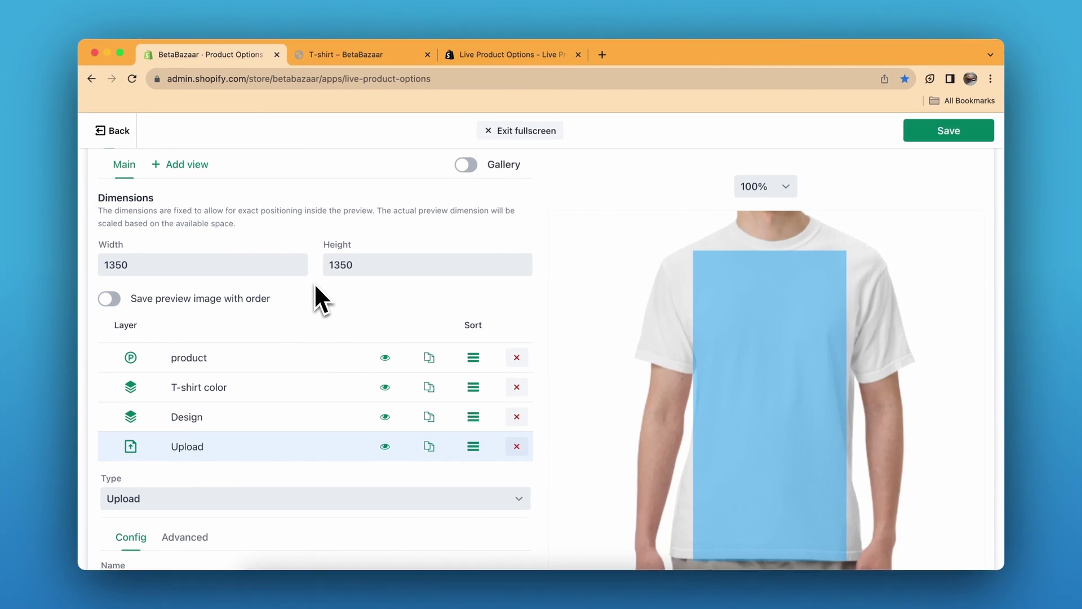
scroll(580, 310, up, 10)
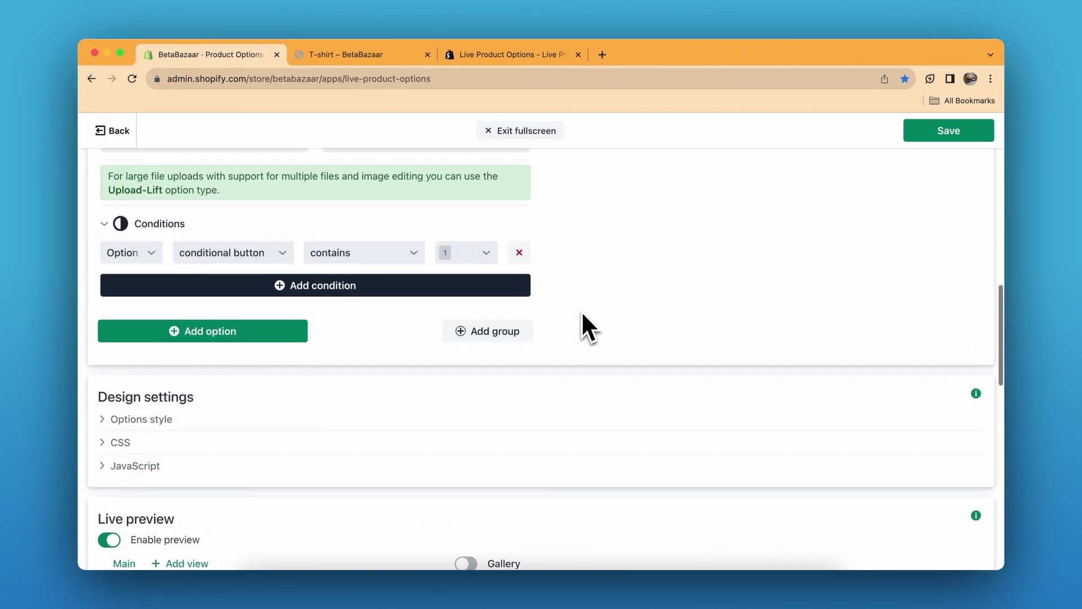
scroll(581, 313, up, 10)
scroll(582, 316, up, 5)
scroll(569, 282, up, 3)
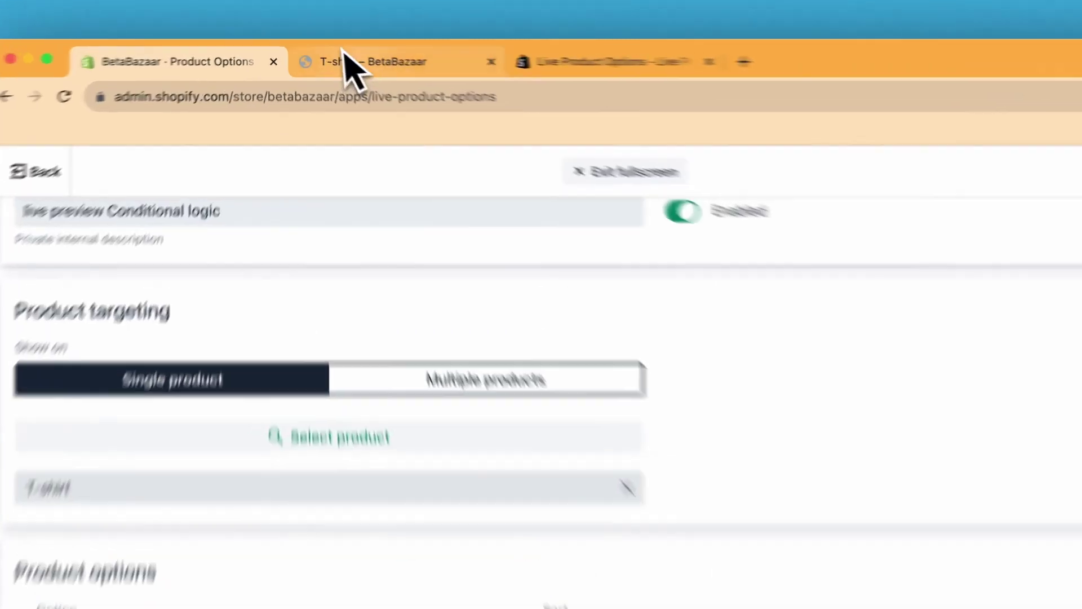
- Alternate Popular Design and Your Design on the storefront T-shirt page, ending on Popular Design
click(338, 54)
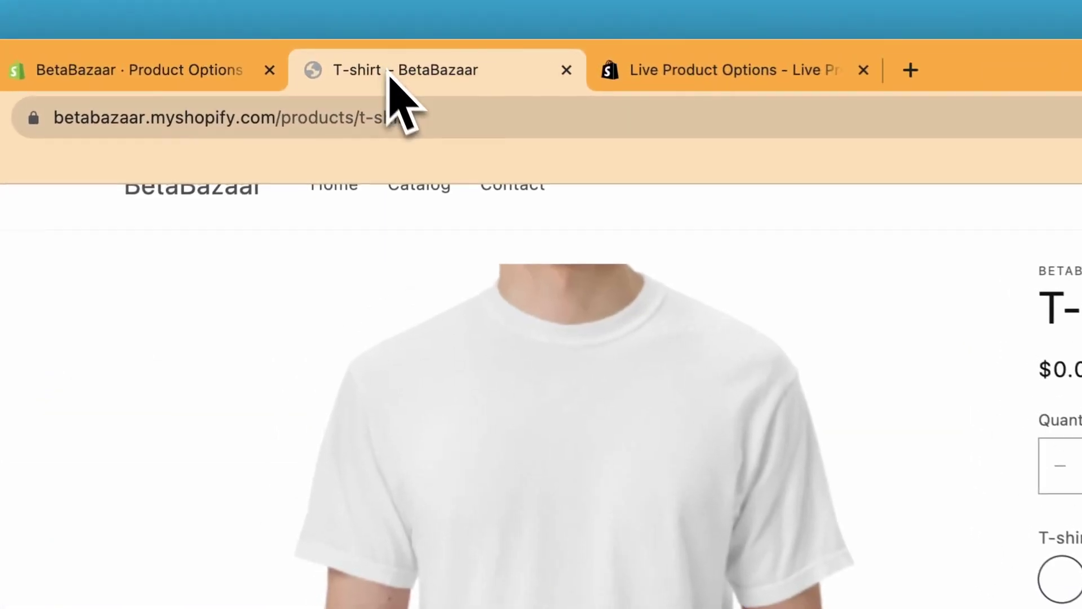
click(698, 419)
click(770, 425)
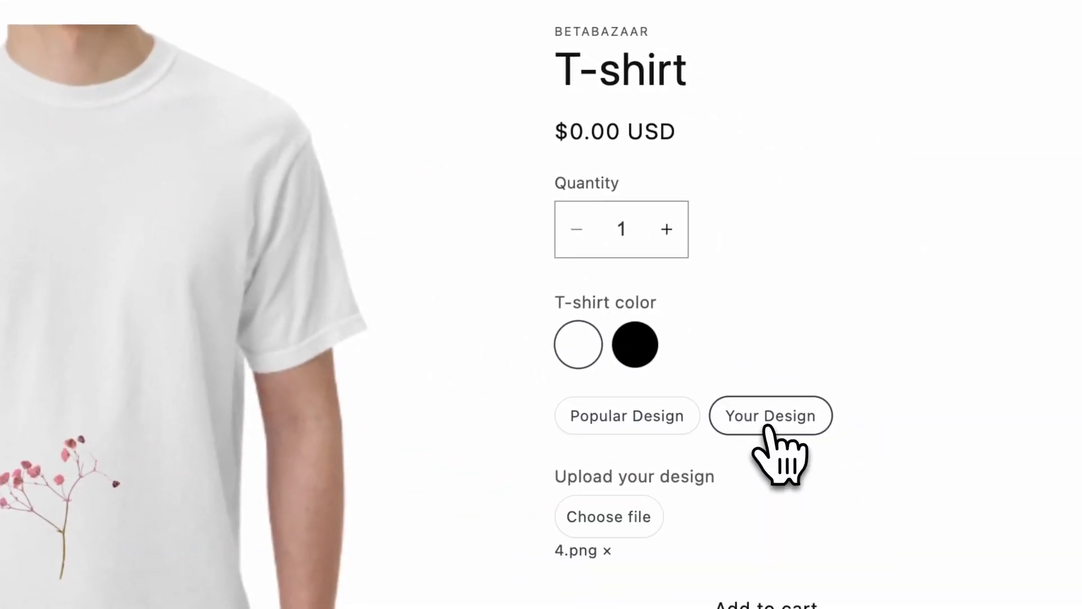
click(671, 426)
click(752, 432)
click(664, 420)
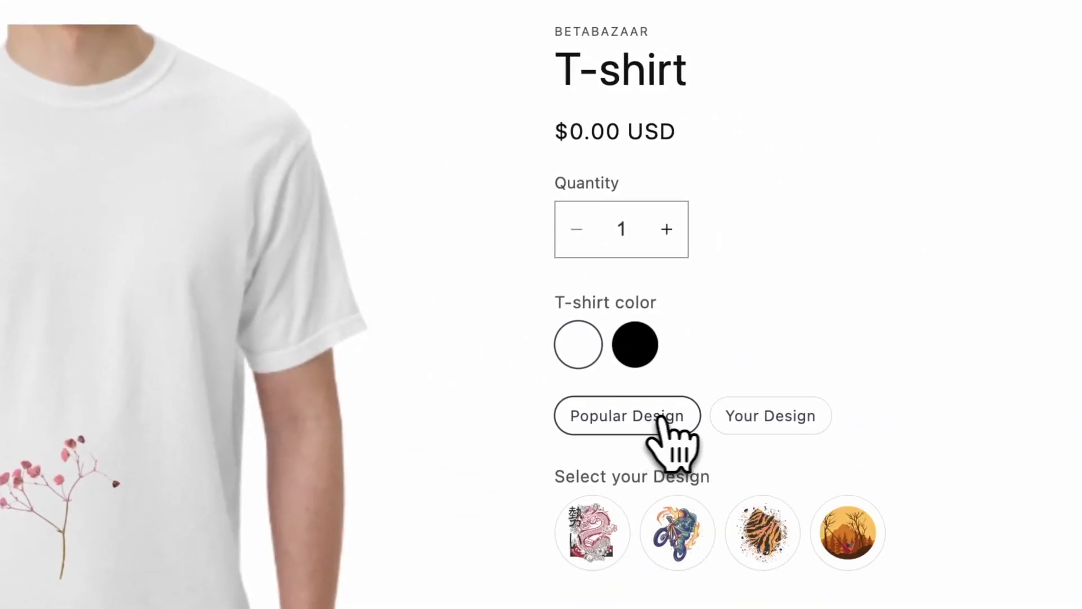
click(719, 423)
click(659, 417)
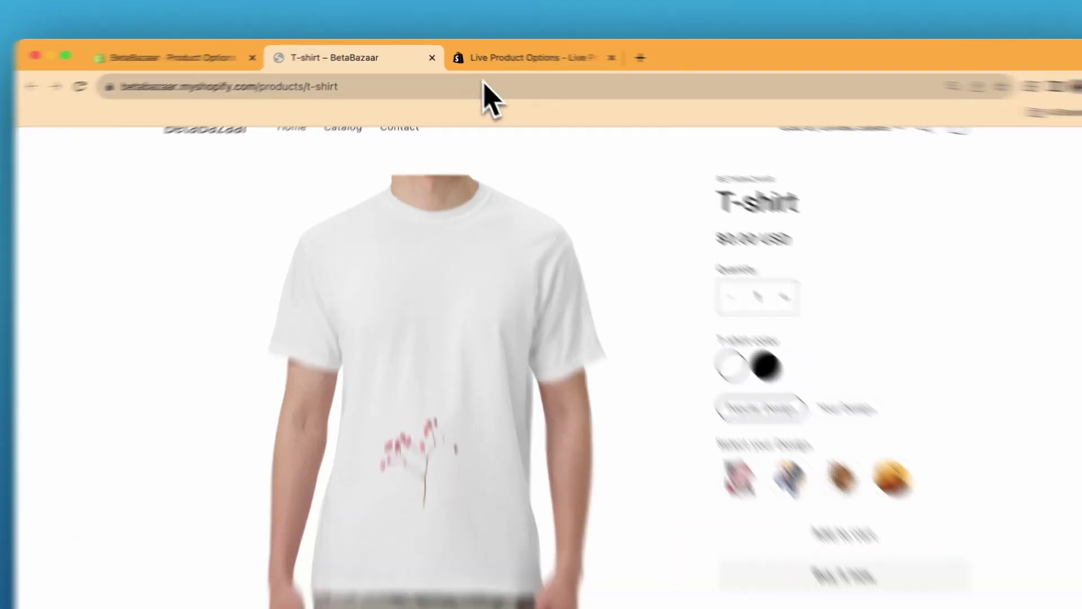
- Return to the Live Product Options listing in the Shopify App Store
click(476, 56)
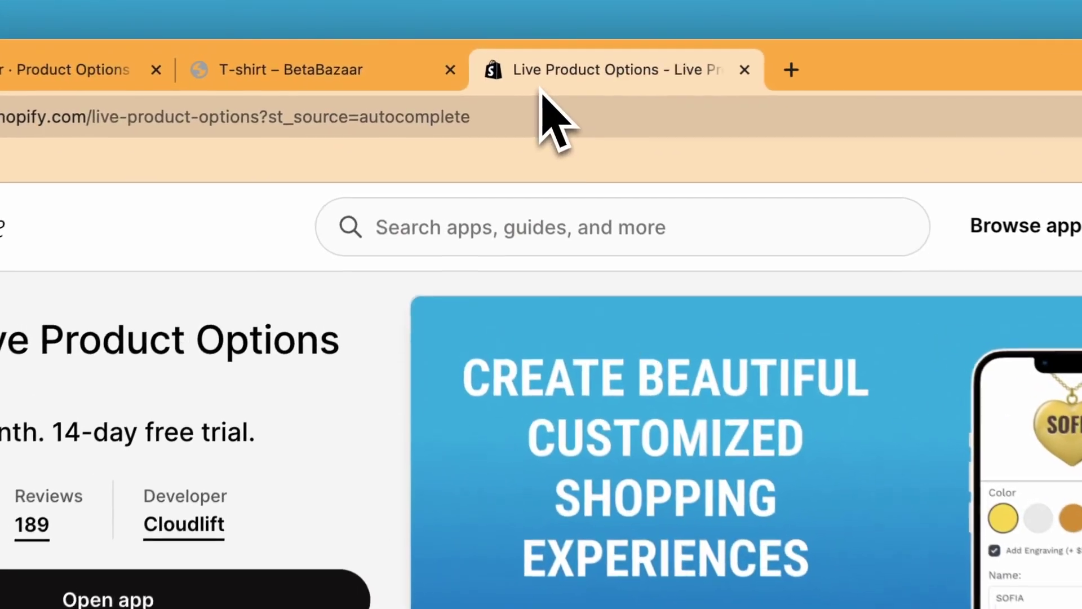